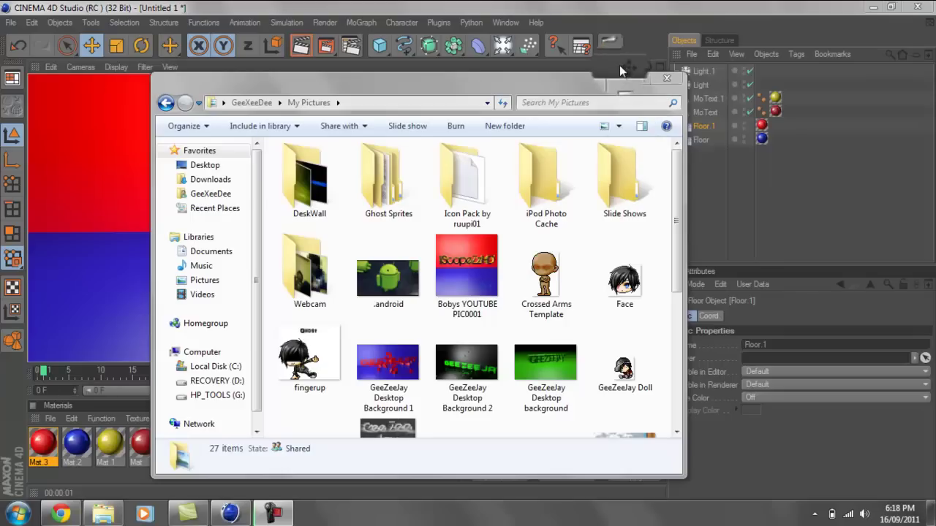
Minimize Explorer and quit Cinema 4D, closing the old red-and-blue text scene
left_click(623, 82)
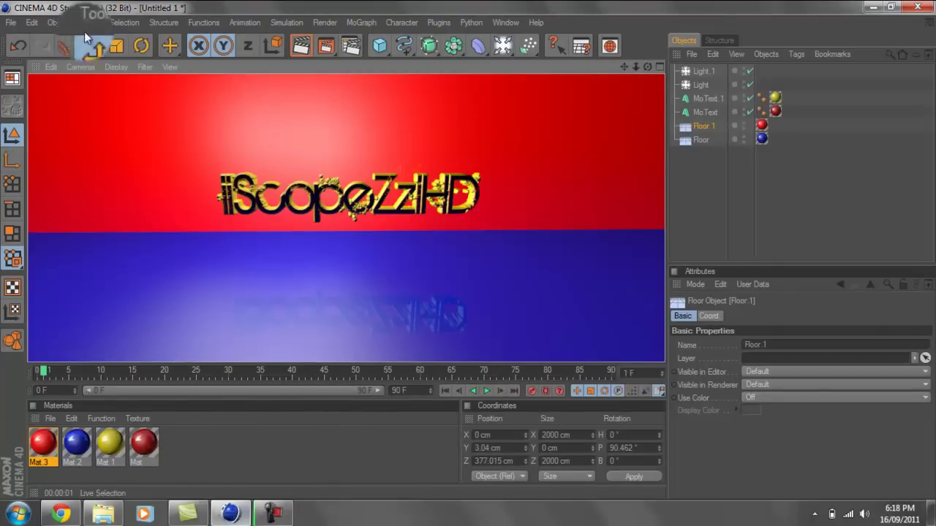
left_click(917, 7)
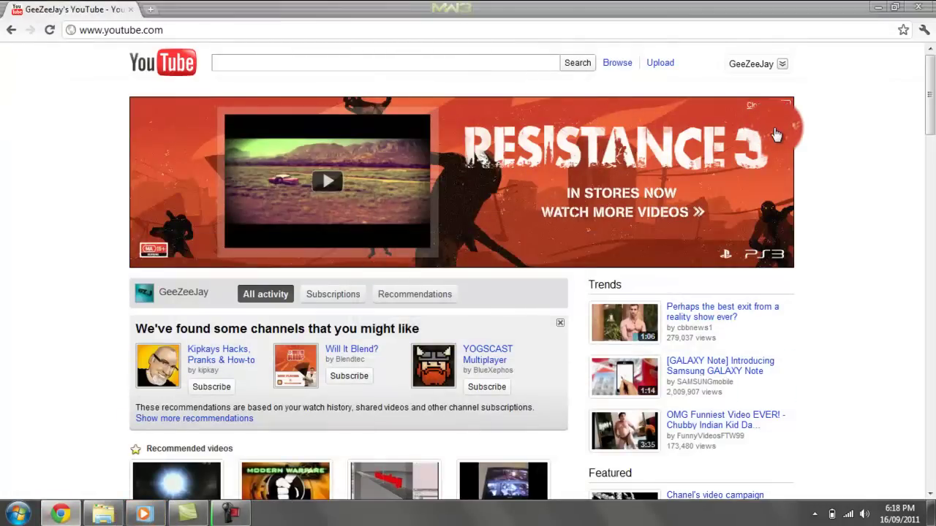
Open and close Media Player, then open My Pictures and select Bobys YOUTUBE PIC0001
left_click(144, 514)
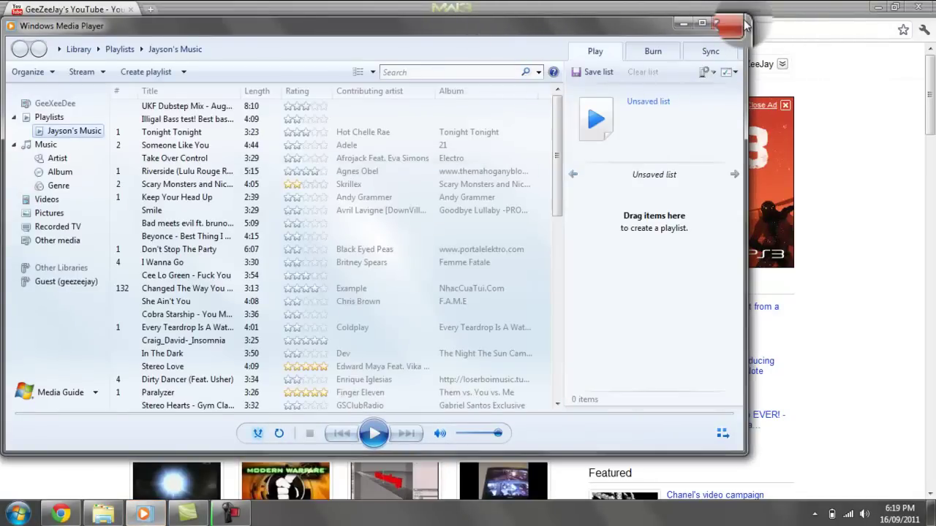
left_click(729, 22)
left_click(102, 516)
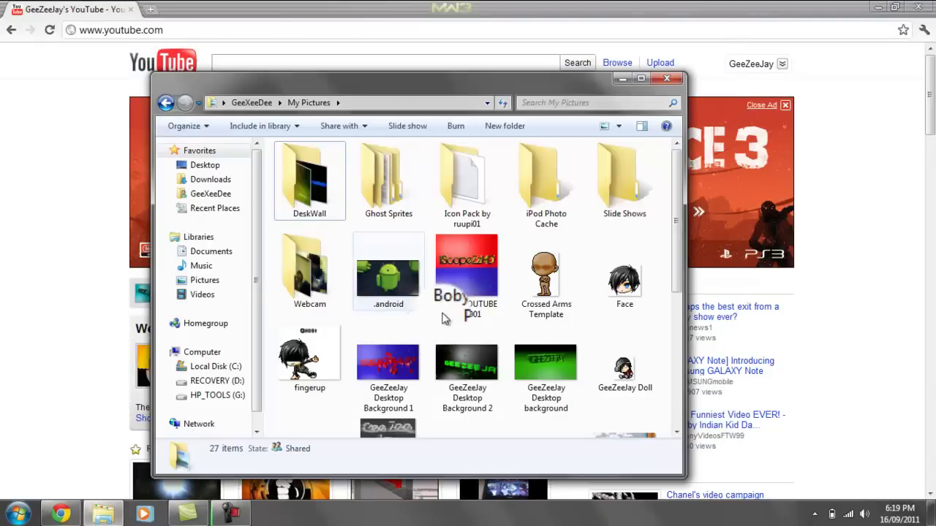
scroll(443, 293, "down", 3)
scroll(611, 320, "up", 3)
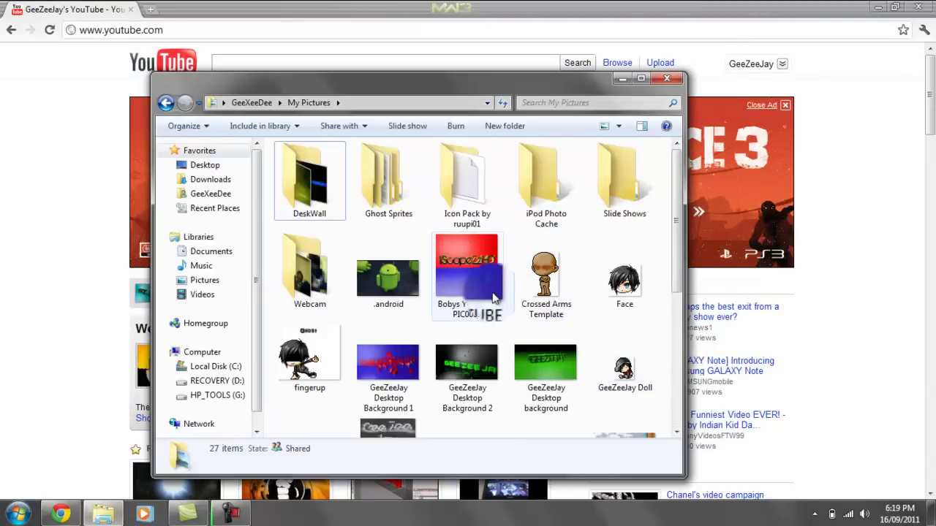
left_click(455, 290)
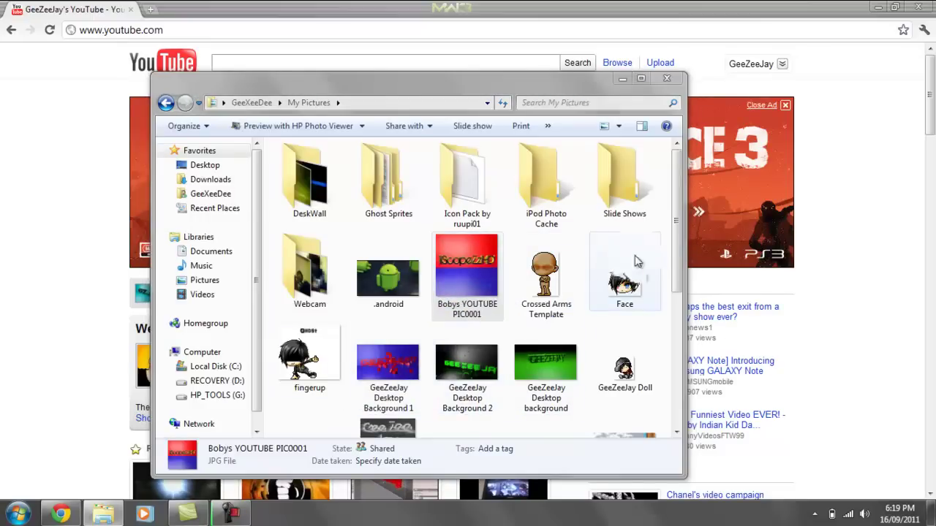
mouse_move(678, 261)
left_mouse_down()
mouse_move(653, 291)
mouse_move(653, 233)
left_mouse_up()
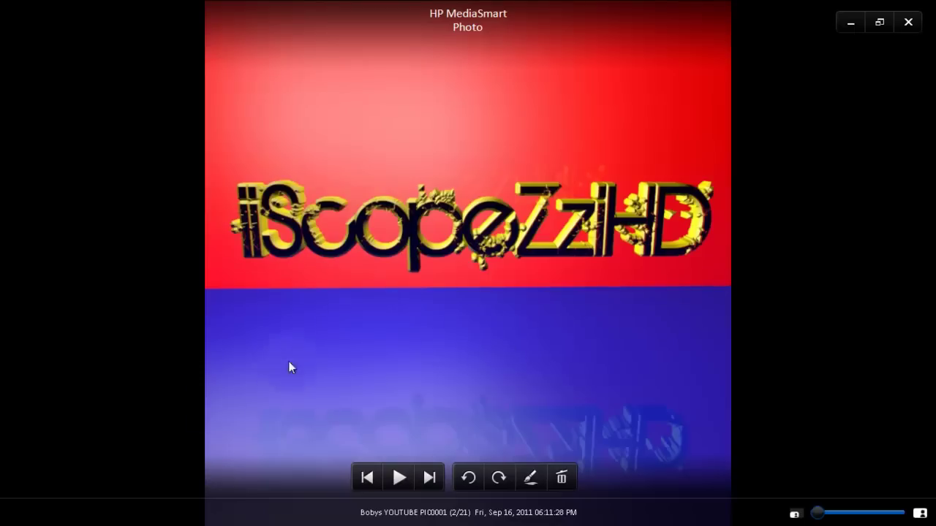
Play the red-and-blue picture as a slideshow in HP MediaSmart Photo, then close it
left_click(406, 478)
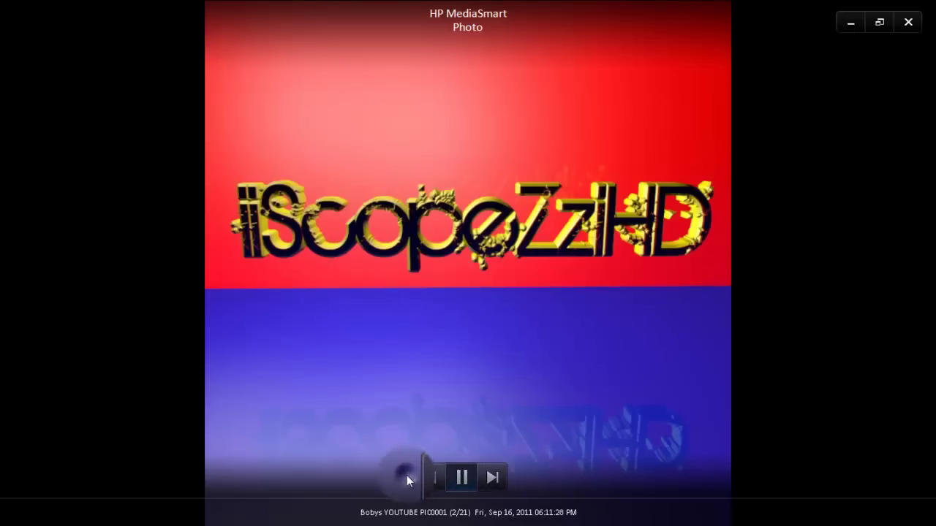
left_click(906, 22)
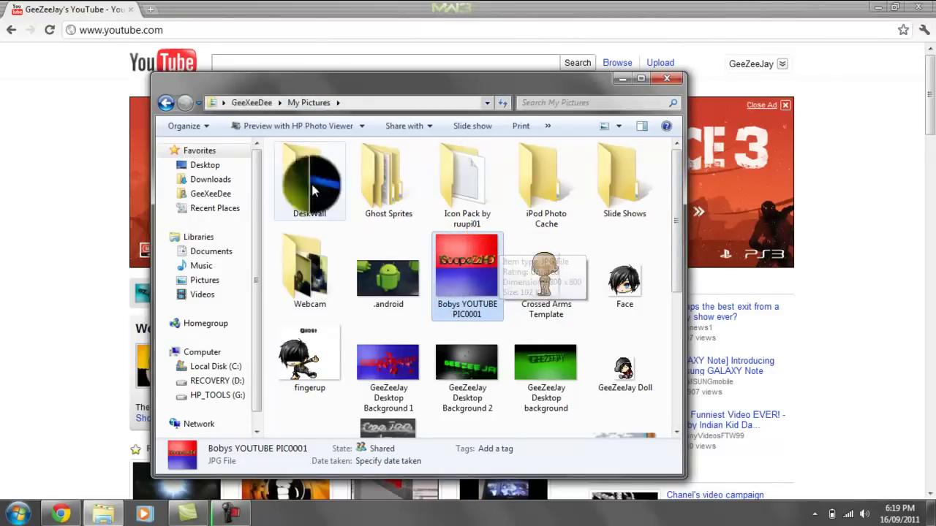
Bring the YouTube page forward and open the account dropdown to reach your Channel
scroll(380, 278, "down", 2)
scroll(468, 344, "down", 1)
scroll(355, 329, "up", 2)
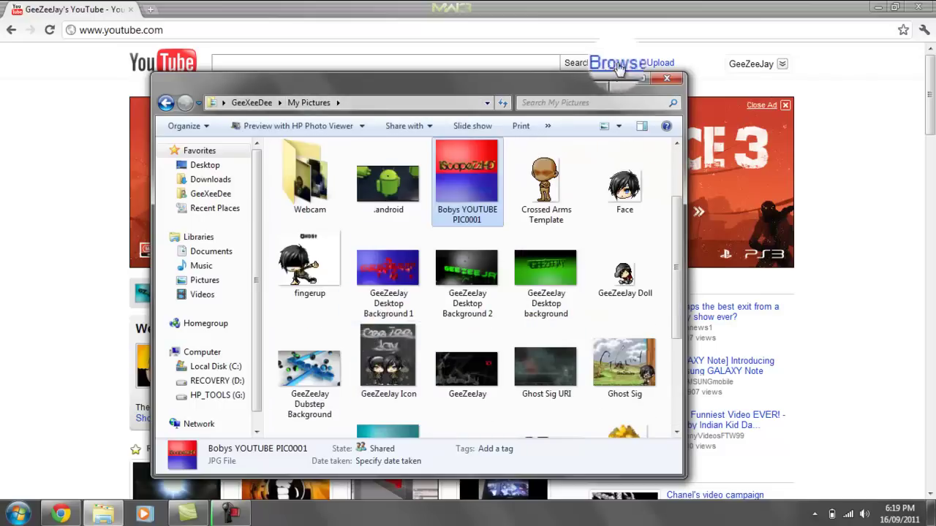
left_click(890, 89)
left_click(777, 63)
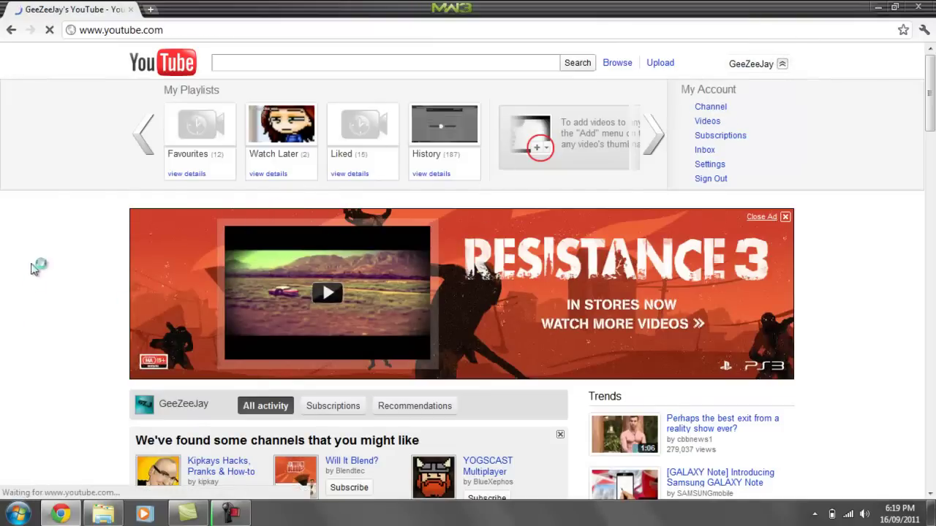
Scroll the GeeZeeJay channel page down to the Profile section, then restore the My Pictures window
scroll(144, 306, "down", 3)
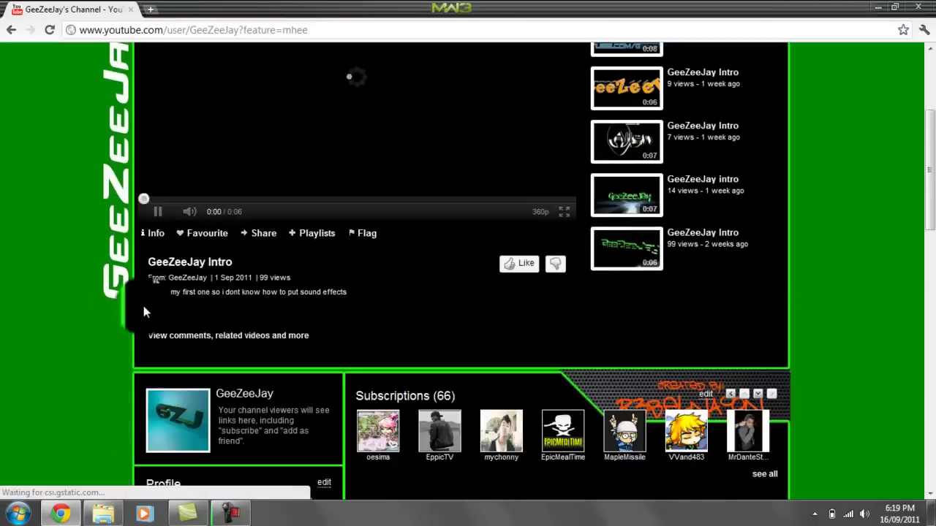
scroll(212, 279, "down", 3)
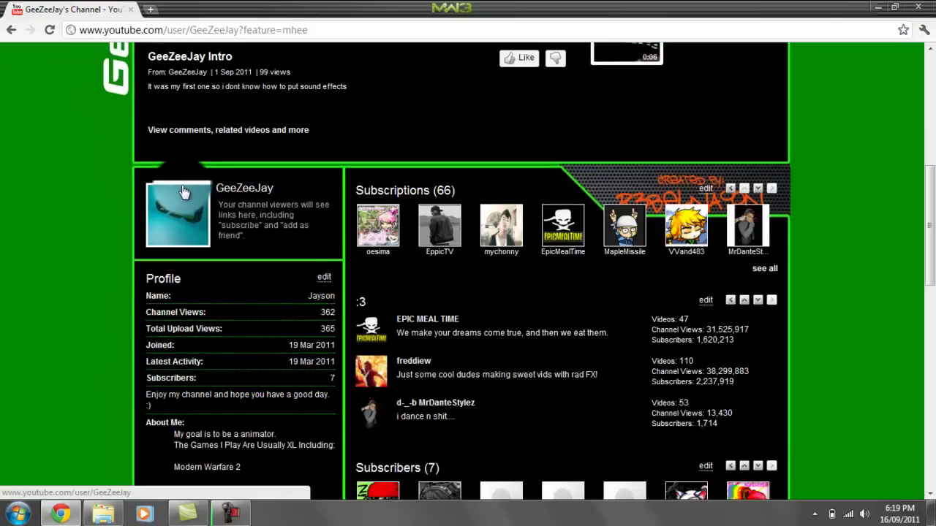
scroll(175, 198, "down", 2)
scroll(163, 192, "up", 7)
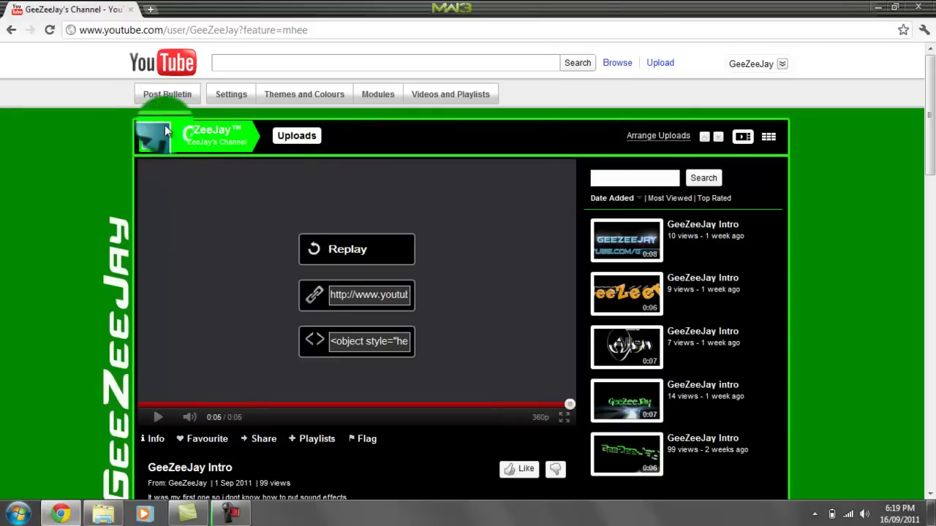
scroll(505, 284, "down", 3)
scroll(754, 436, "down", 3)
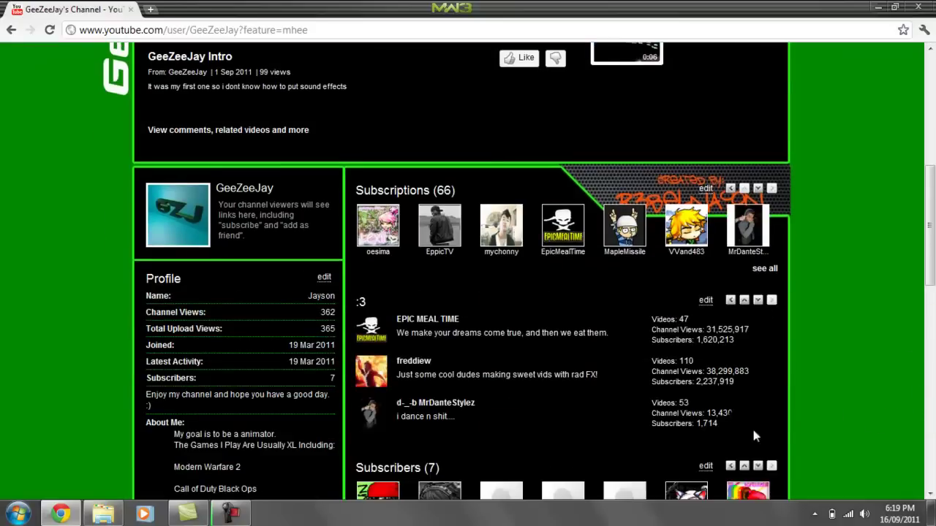
left_click(103, 514)
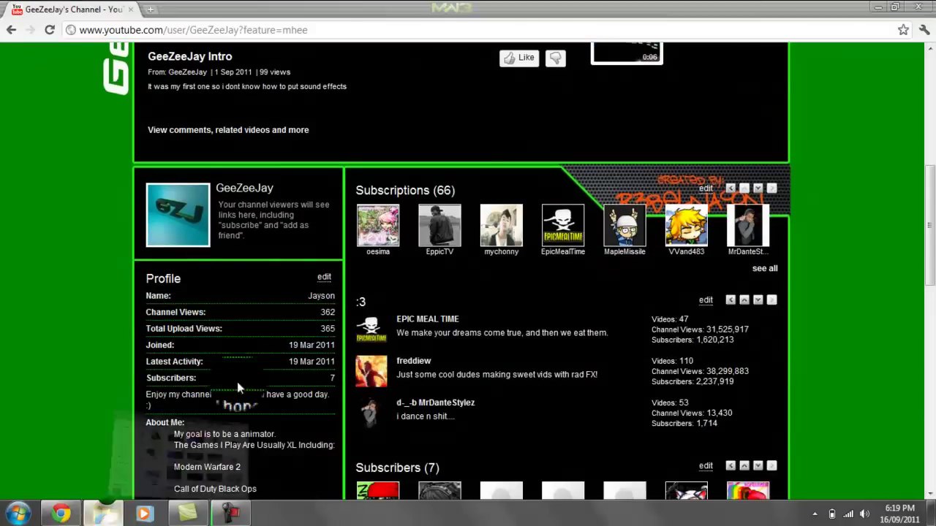
Go up to the user's home folder and launch Cinema 4D Studio R12 from its shortcut
left_click_drag(369, 316, 211, 194)
left_click(211, 194)
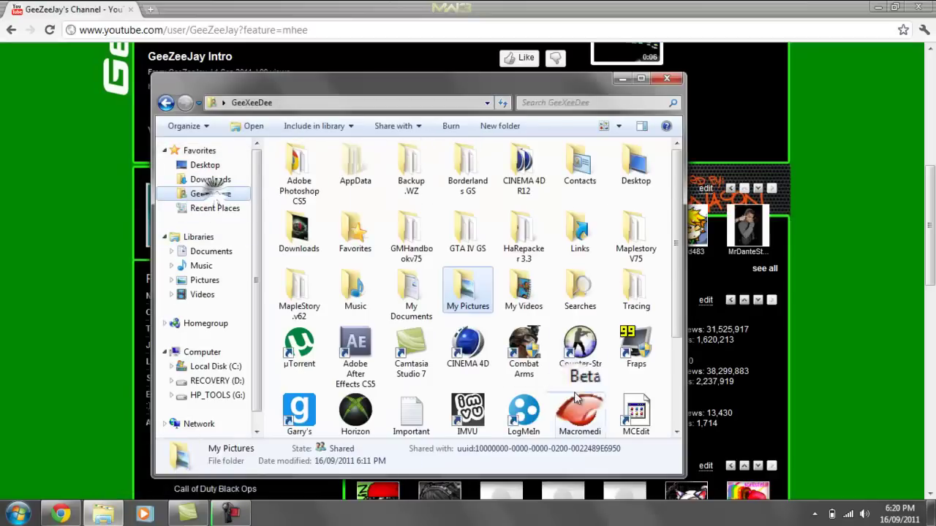
left_click_drag(467, 292, 462, 313)
double_click(469, 338)
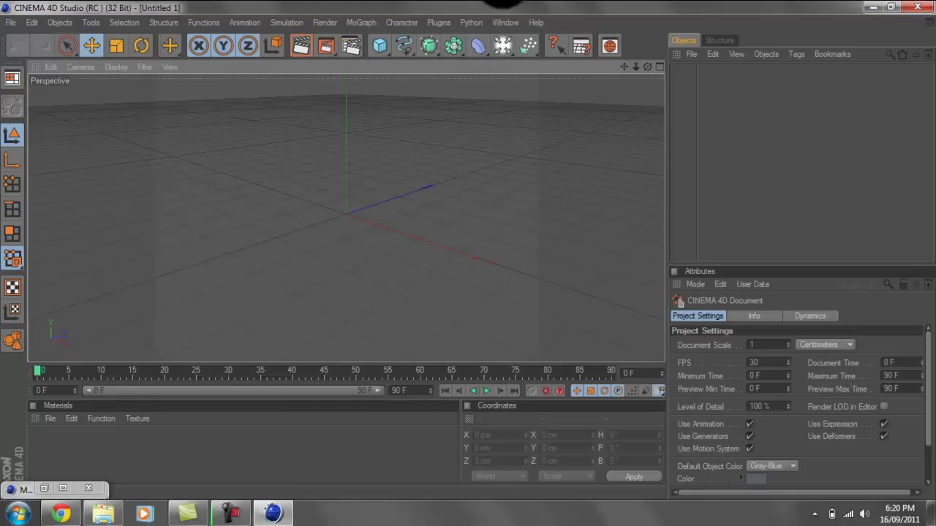
Add a MoGraph MoText object, orbit to face it, and shift it left of centre
left_click(367, 26)
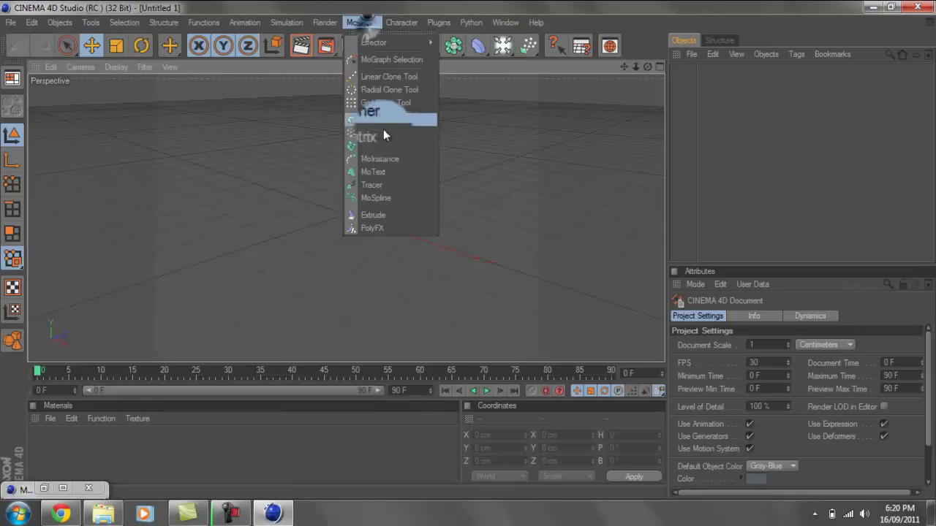
left_click(385, 172)
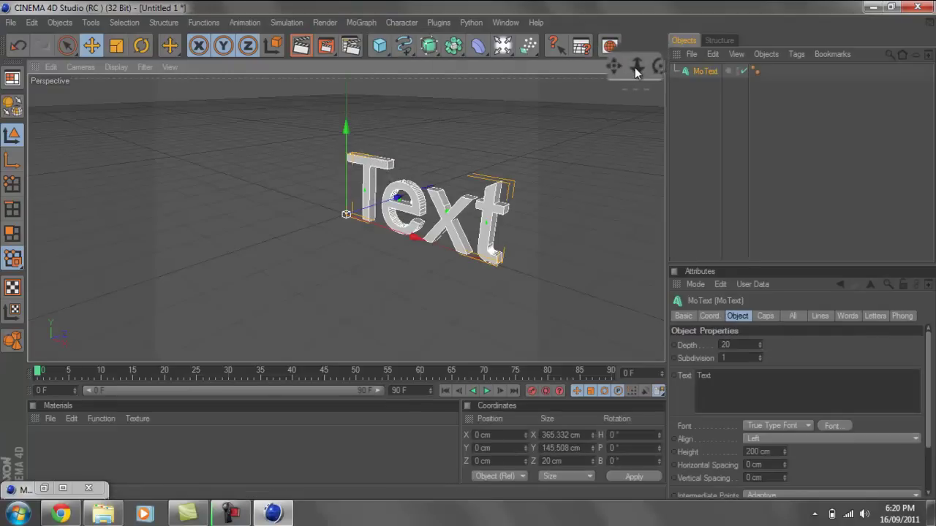
mouse_move(648, 70)
left_mouse_down()
mouse_move(446, 247)
mouse_move(468, 250)
left_mouse_up()
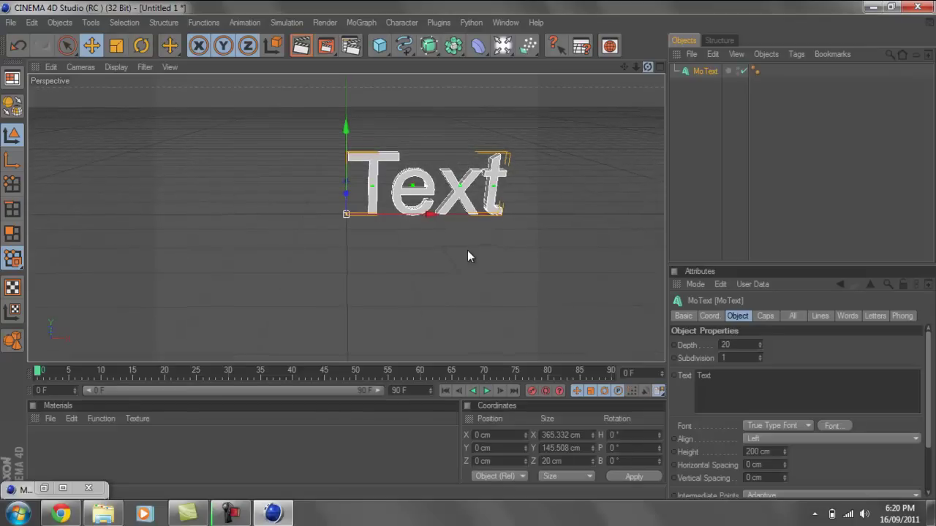
left_click_drag(393, 213, 314, 214)
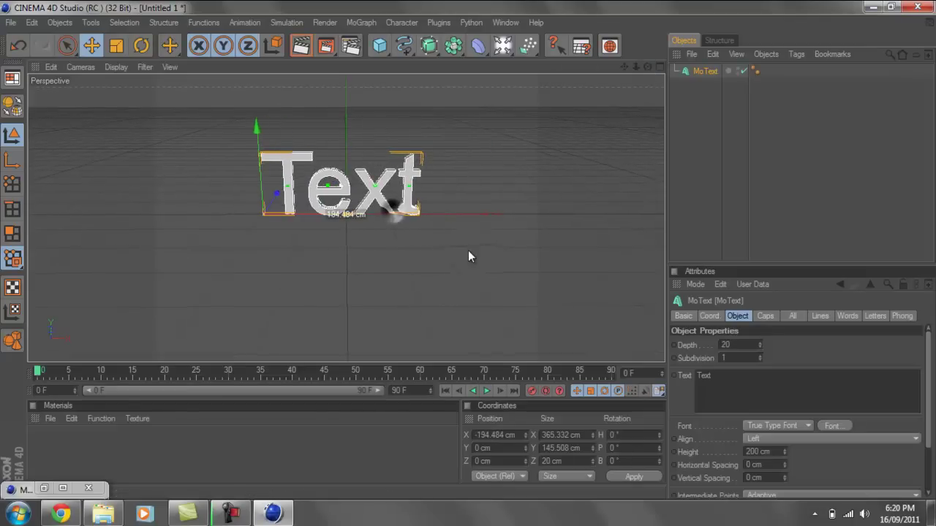
Bring up the Font chooser and pick the BIRTH OF A HERO typeface from the list
left_click(832, 425)
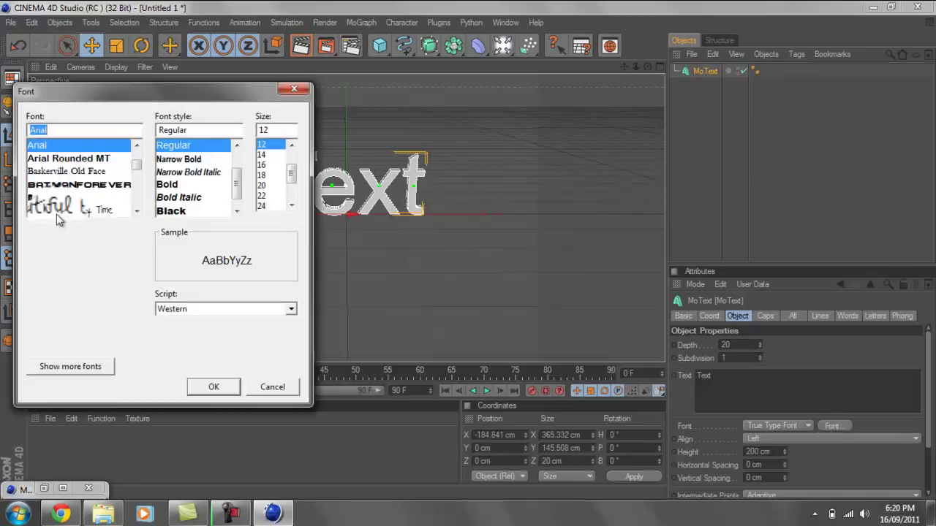
left_click(137, 211)
left_click(137, 211)
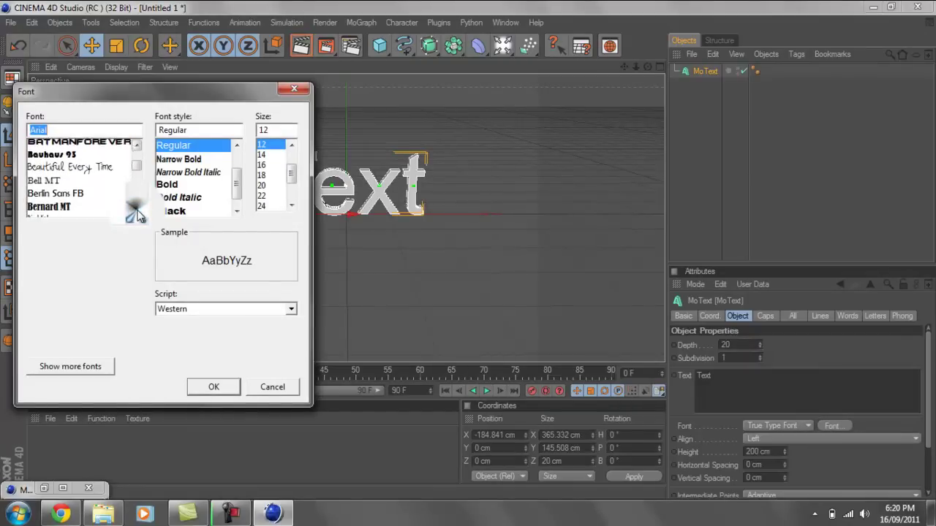
scroll(128, 175, "down", 2)
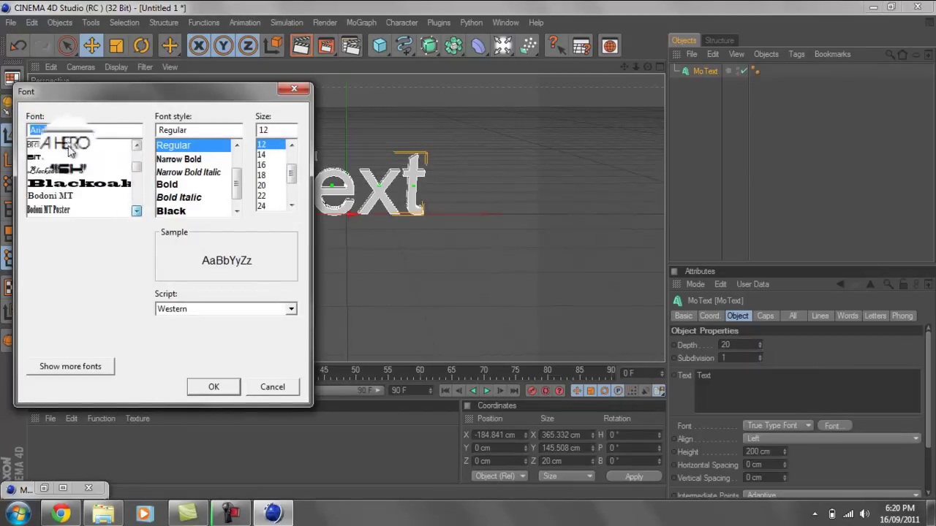
left_click(139, 146)
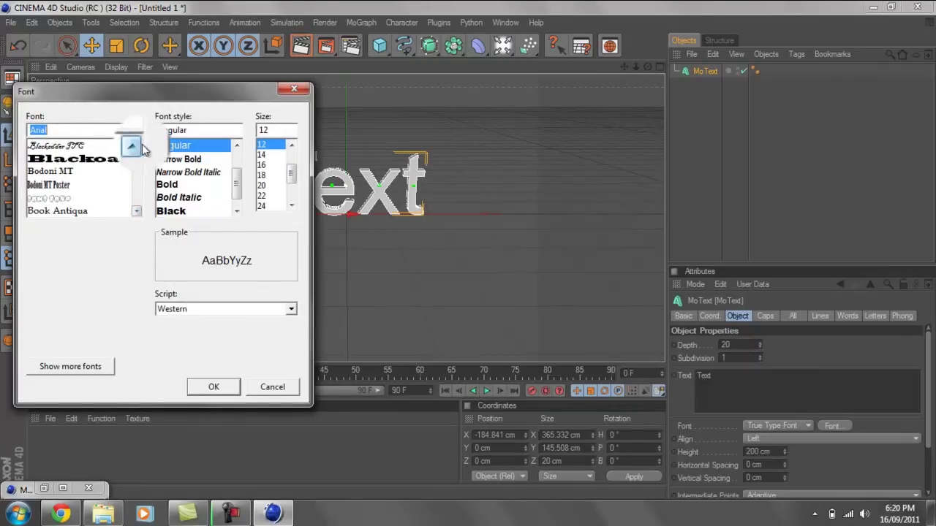
left_click(139, 146)
left_click(66, 145)
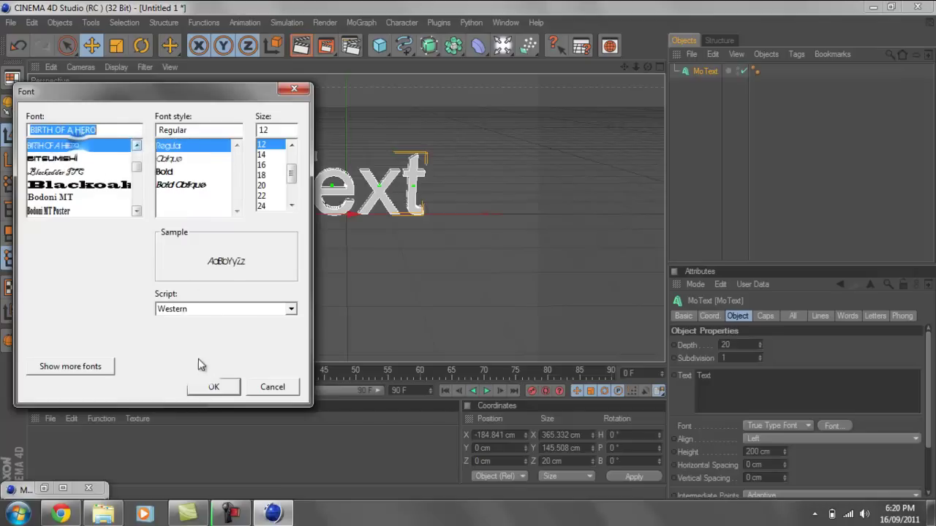
Confirm the Birth of a Hero font, change the text to GeeZeeJay, and move it further left
left_click(206, 395)
left_click(749, 377)
type("GeeZ")
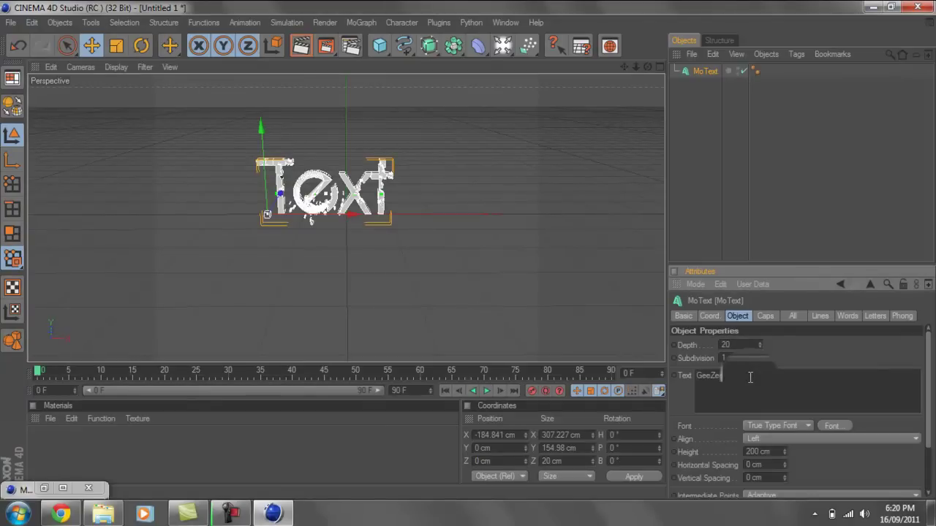
type("eJay")
left_click(904, 355)
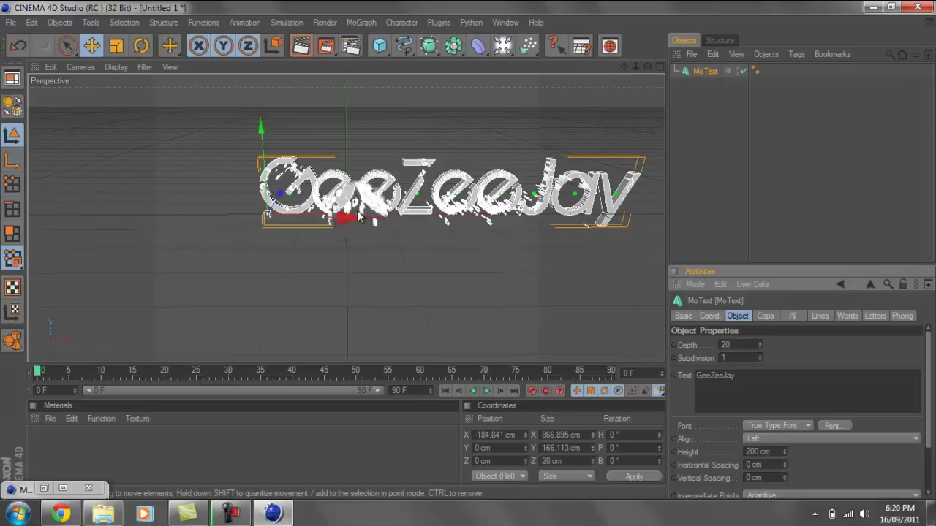
left_click_drag(329, 213, 470, 251)
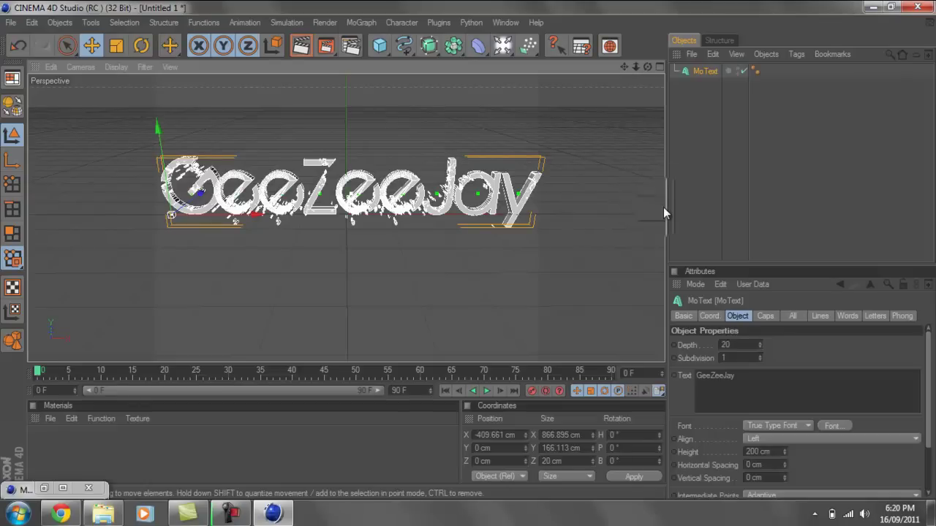
left_click_drag(703, 71, 733, 263)
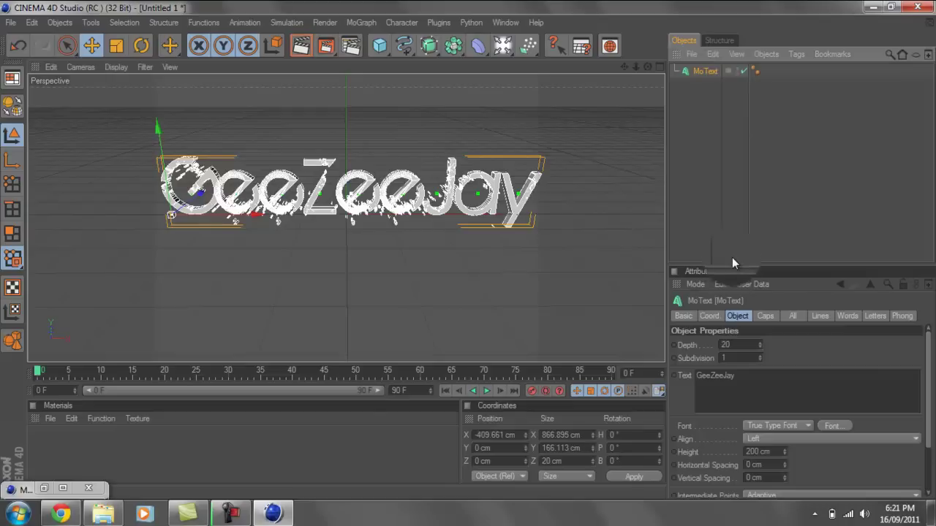
Duplicate the GeeZeeJay text object and close the MAXON Online Updater
key("ctrl+c")
key("ctrl+v")
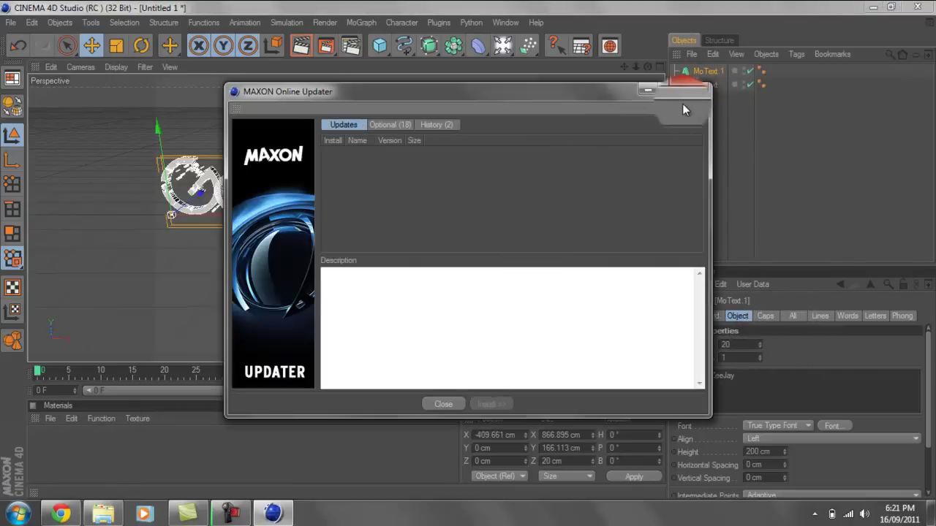
left_click(691, 88)
Set the copy's start and end caps to Fillet Cap and check with a quick render
left_click(766, 315)
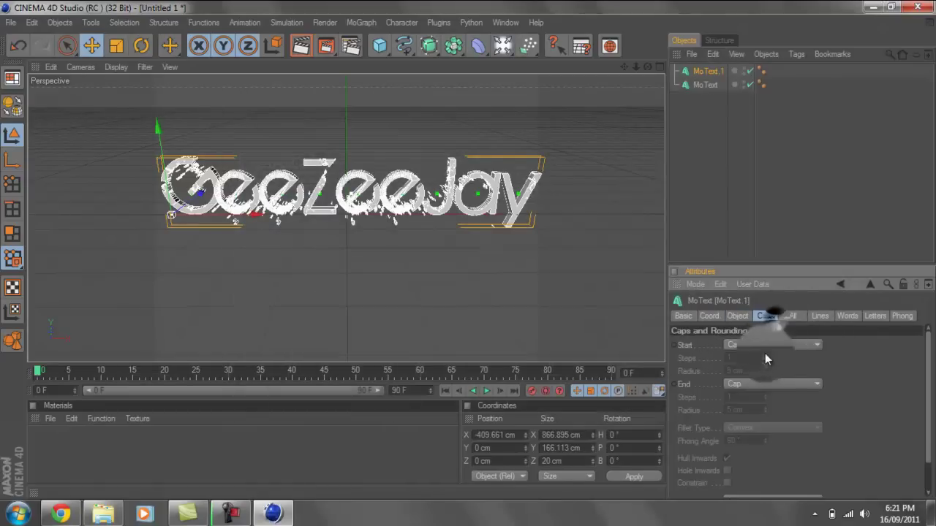
left_click(765, 345)
left_click(758, 402)
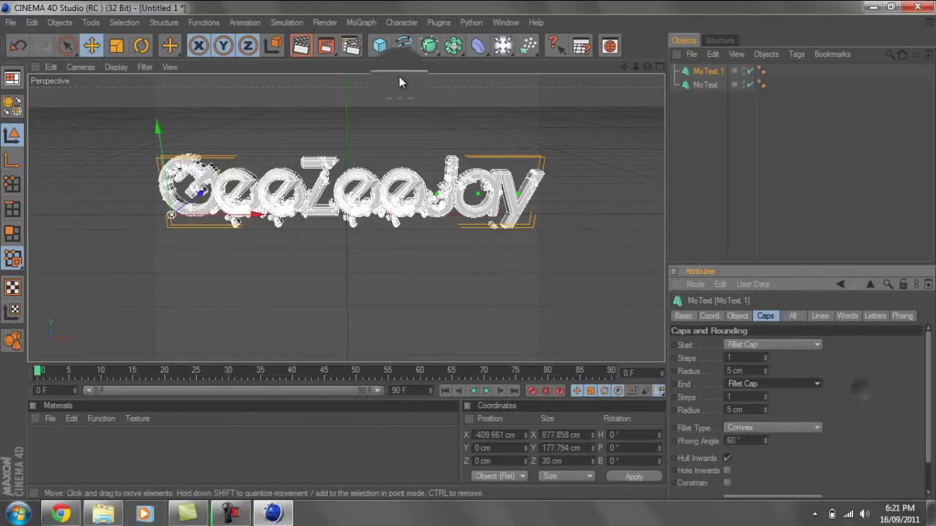
left_click(300, 45)
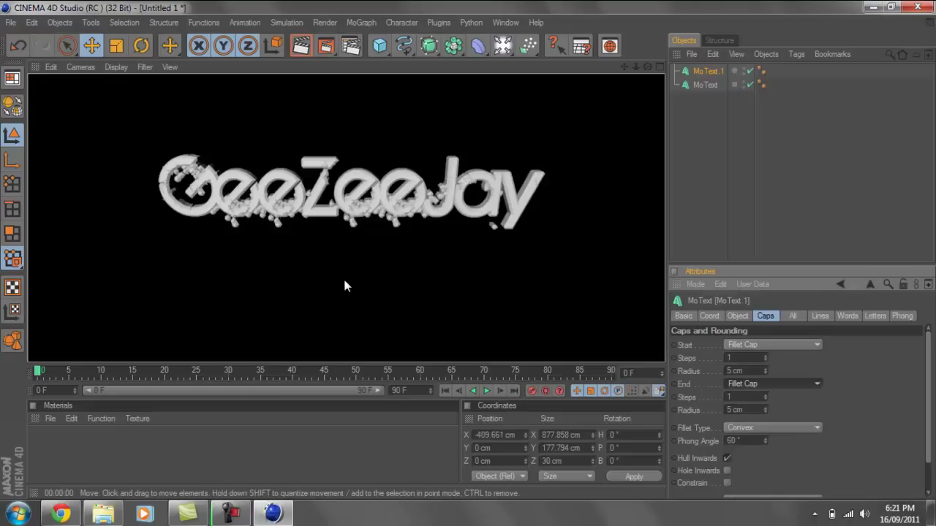
left_click(345, 280)
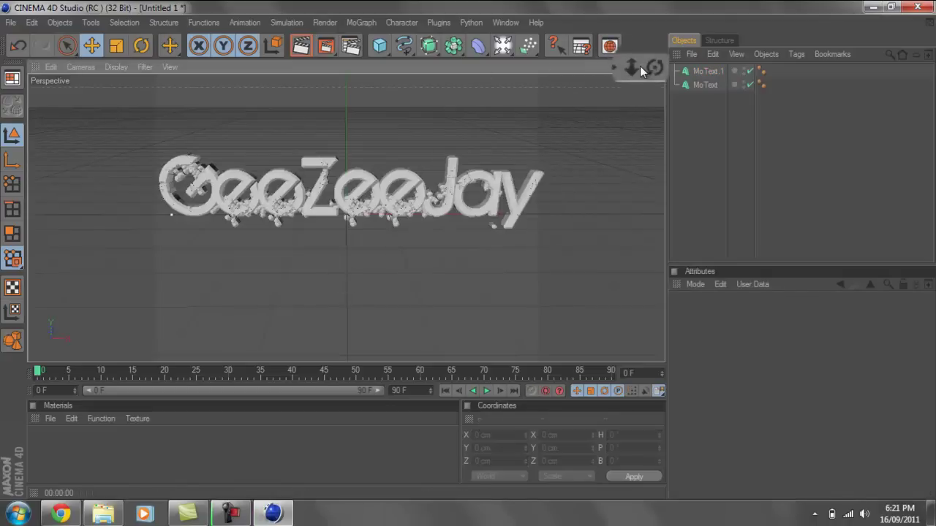
left_click(704, 85)
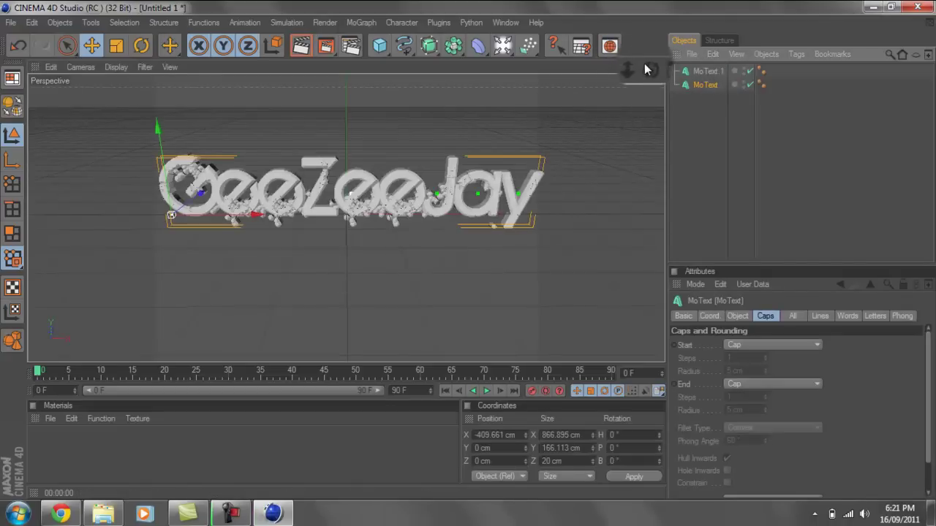
Push the square-capped MoText back to about -9 cm in Z behind the rounded copy
mouse_move(644, 64)
left_mouse_down()
mouse_move(433, 276)
mouse_move(467, 250)
left_mouse_up()
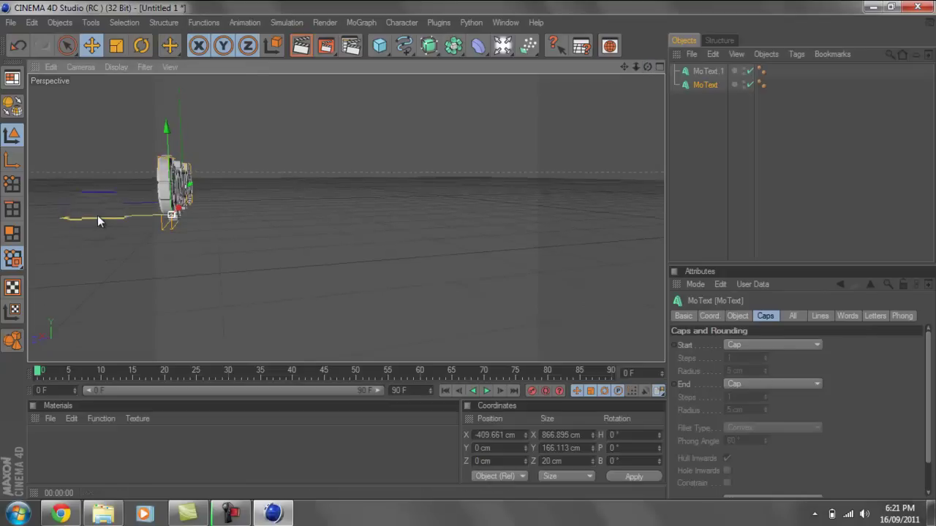
left_click_drag(97, 215, 470, 250)
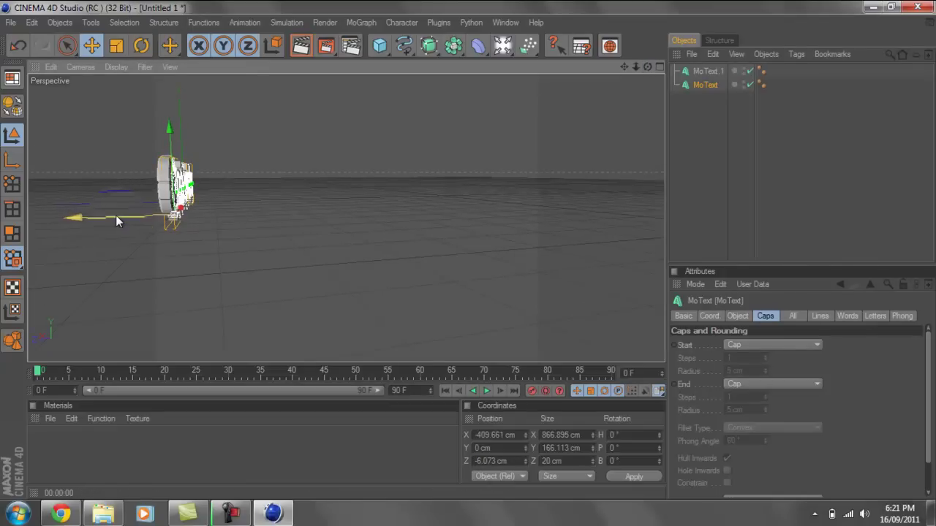
left_click_drag(116, 215, 469, 250)
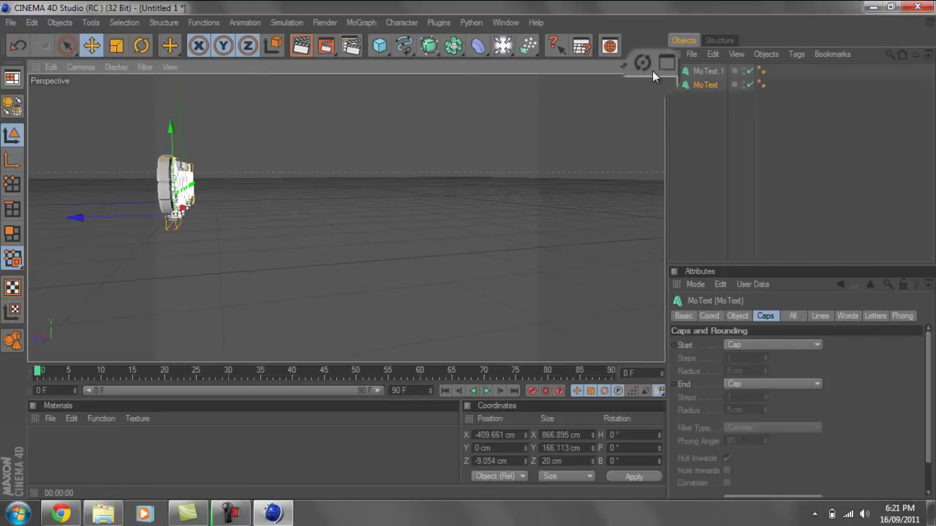
left_click_drag(649, 69, 467, 250)
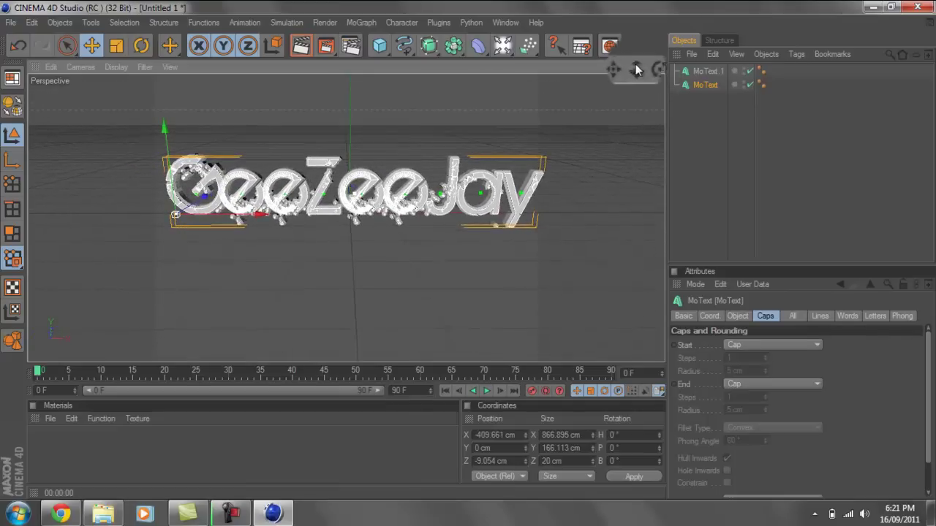
left_click_drag(623, 61, 466, 250)
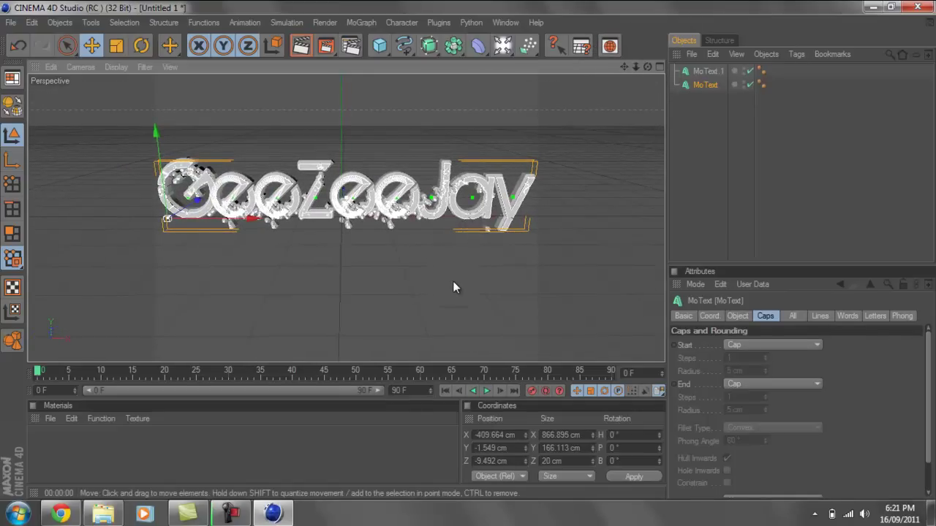
left_click_drag(454, 283, 469, 250)
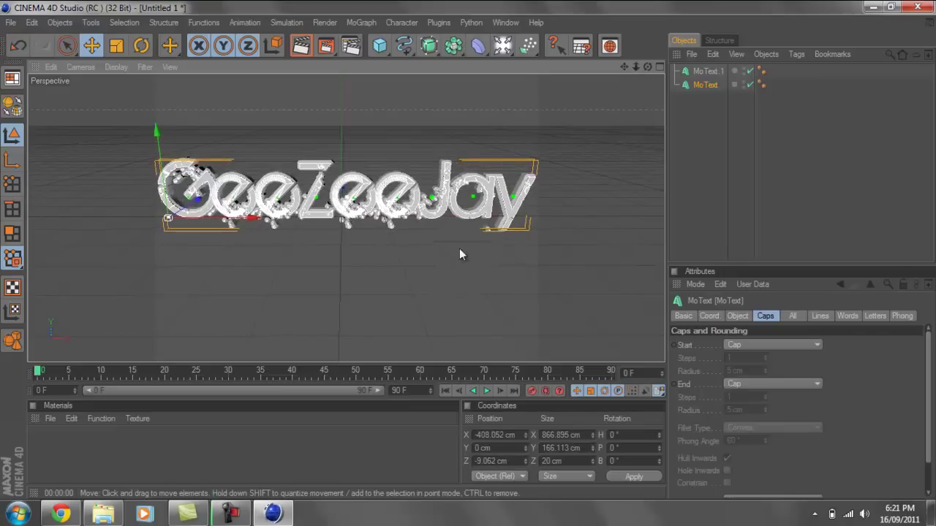
left_click(449, 284)
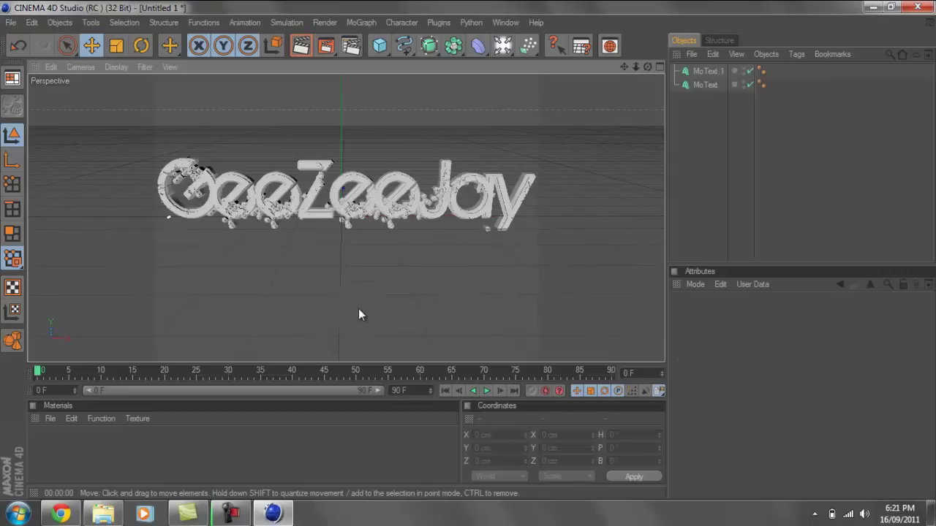
Select both MoText and MoText.1 and drag them upward together
left_click(705, 71)
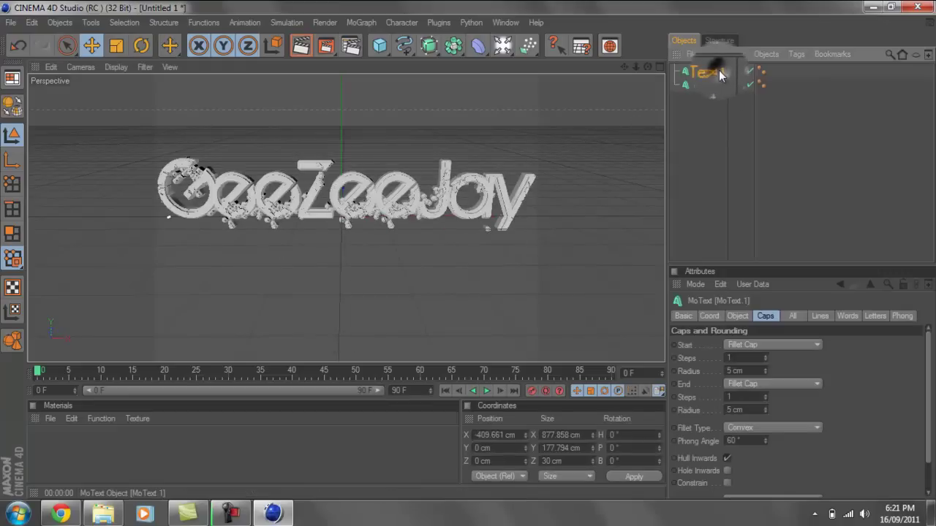
left_click(719, 85, "ctrl")
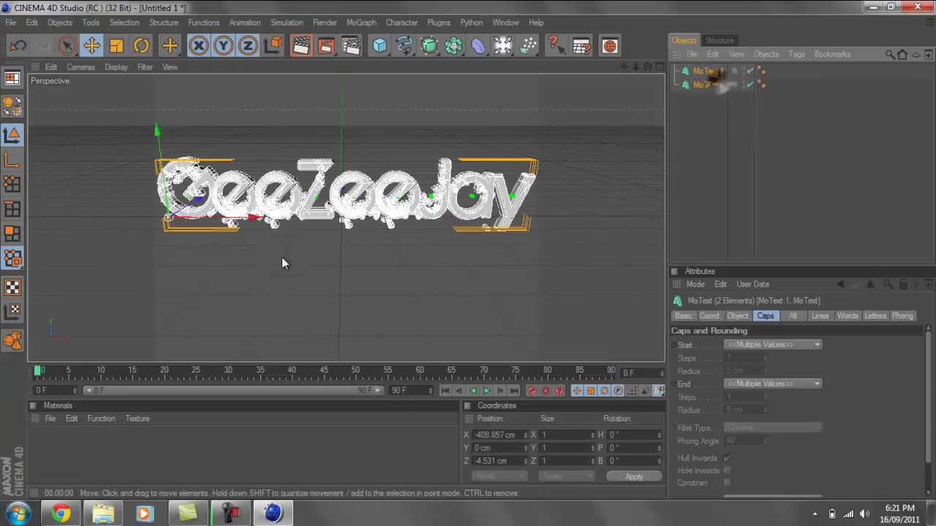
mouse_move(289, 257)
left_mouse_down()
mouse_move(469, 251)
mouse_move(454, 144)
left_mouse_up()
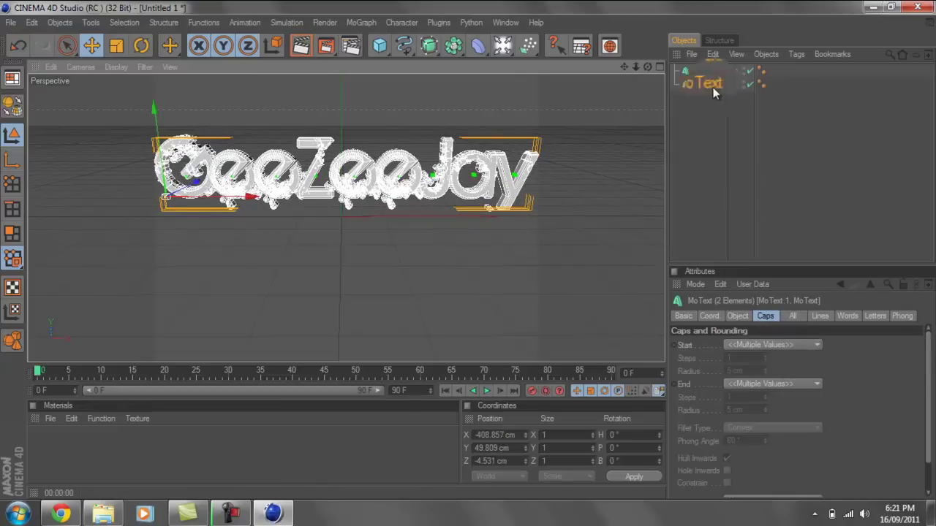
left_click(704, 128)
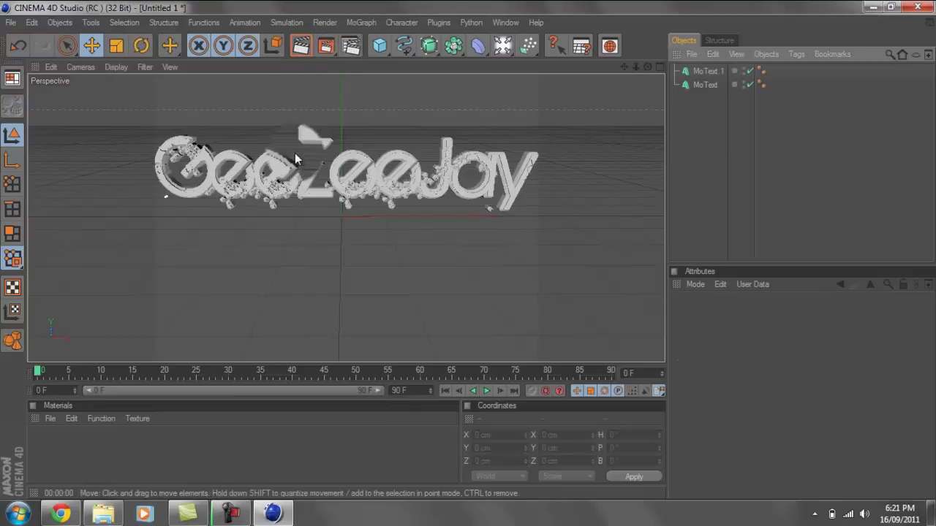
Add an omni light and move it above the left end of the GeeZeeJay text
left_click(502, 45)
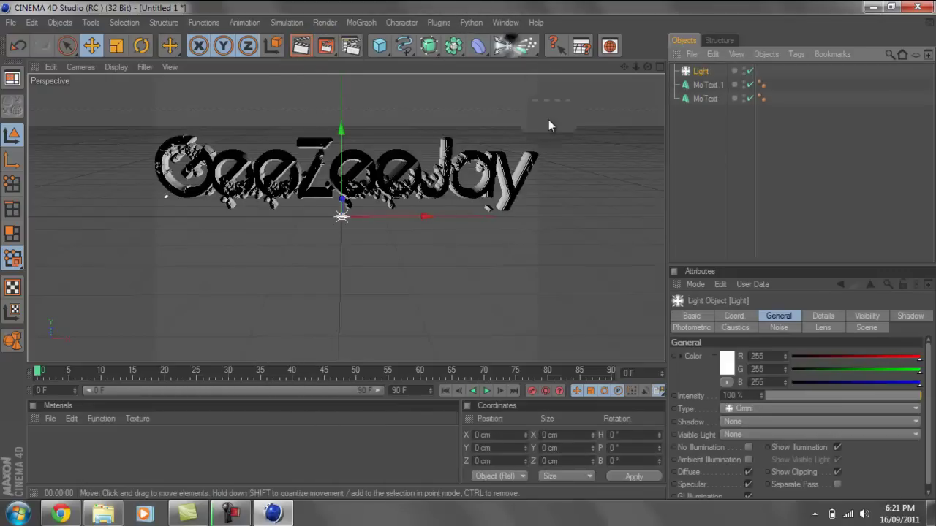
left_click_drag(341, 130, 468, 255)
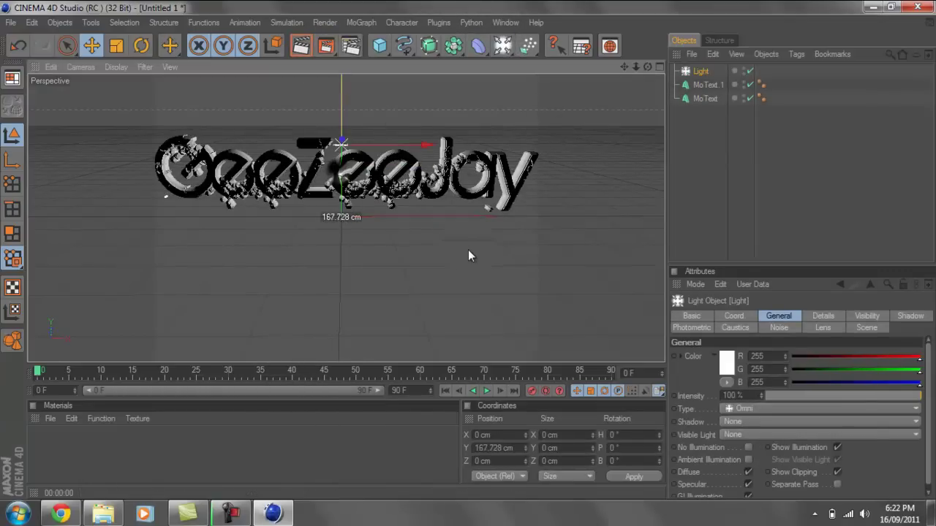
left_click_drag(341, 140, 142, 144)
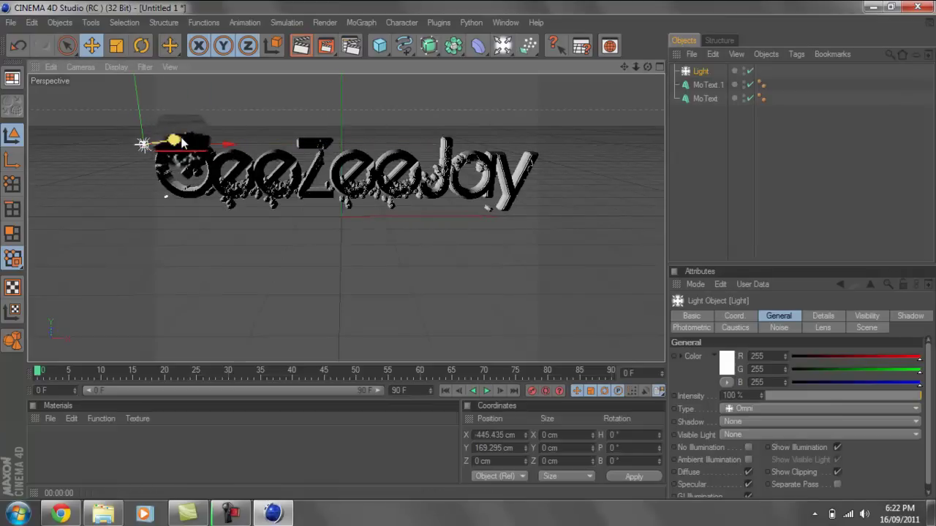
left_click_drag(182, 142, 162, 130)
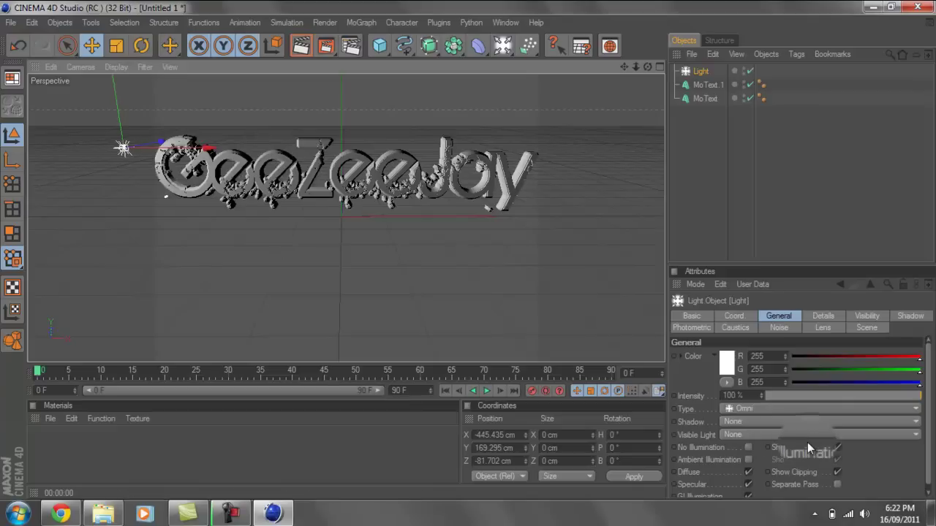
Give the light a Hi-8 lens glow and preview it in a quick render
left_click(830, 326)
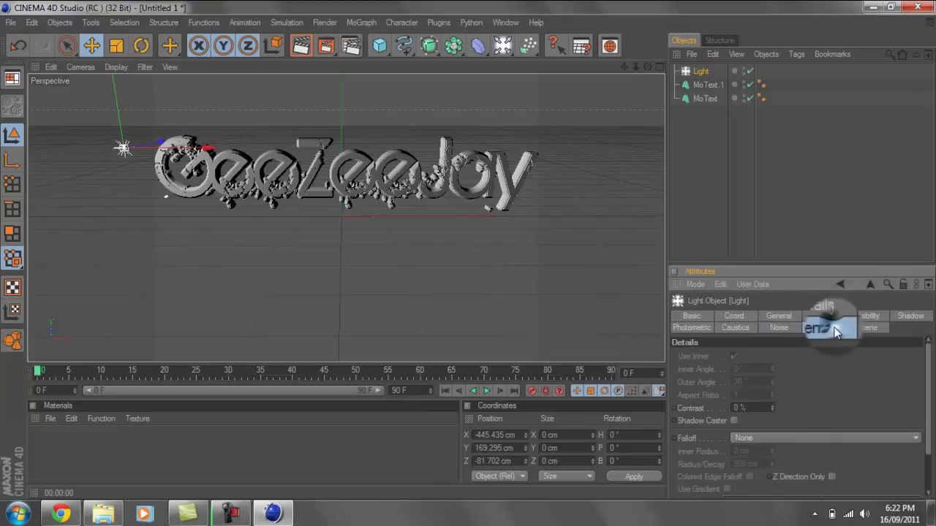
left_click(760, 429)
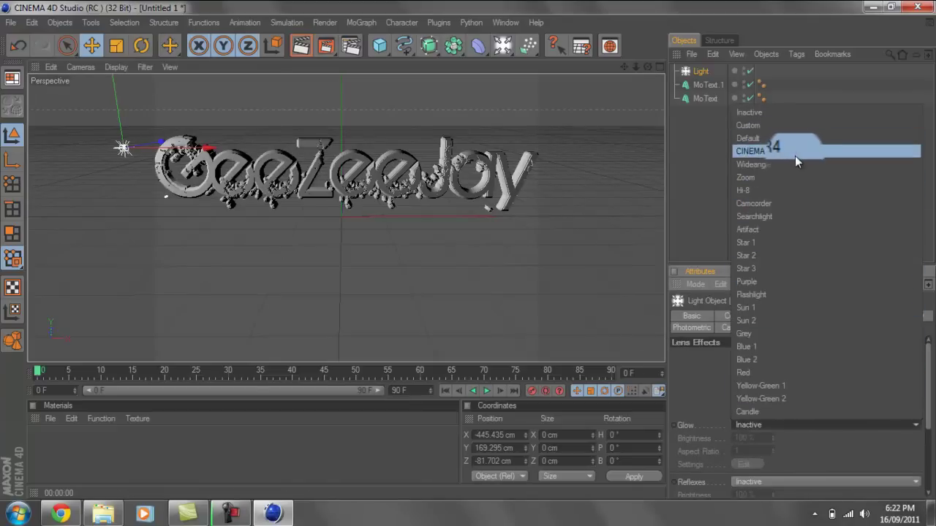
left_click(810, 191)
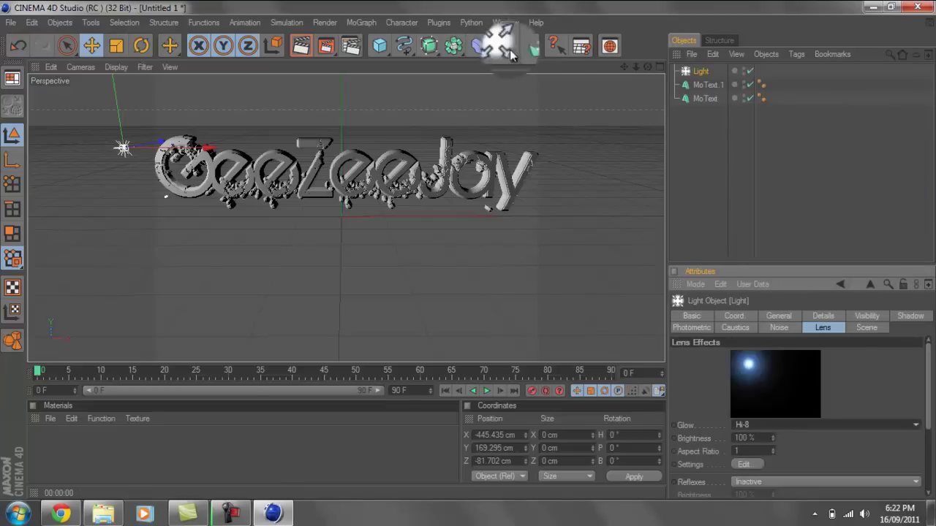
left_click(300, 53)
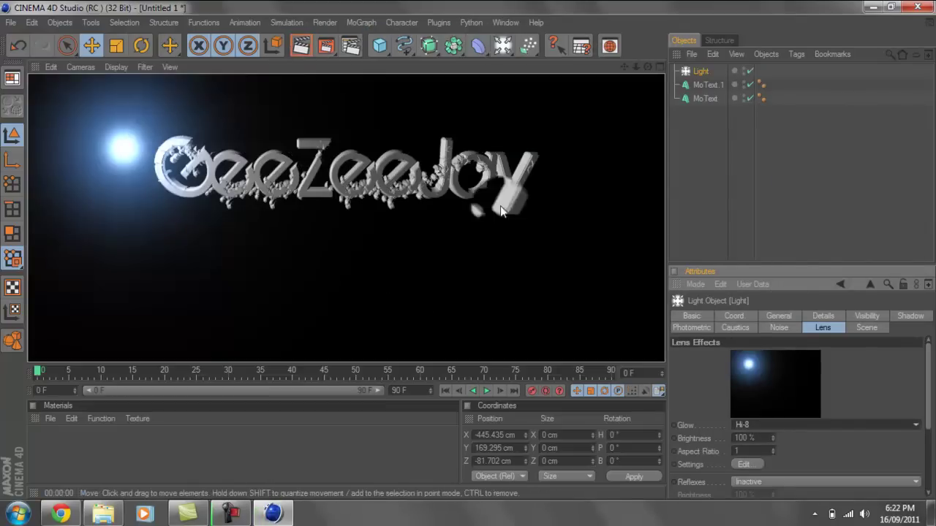
left_click(516, 273)
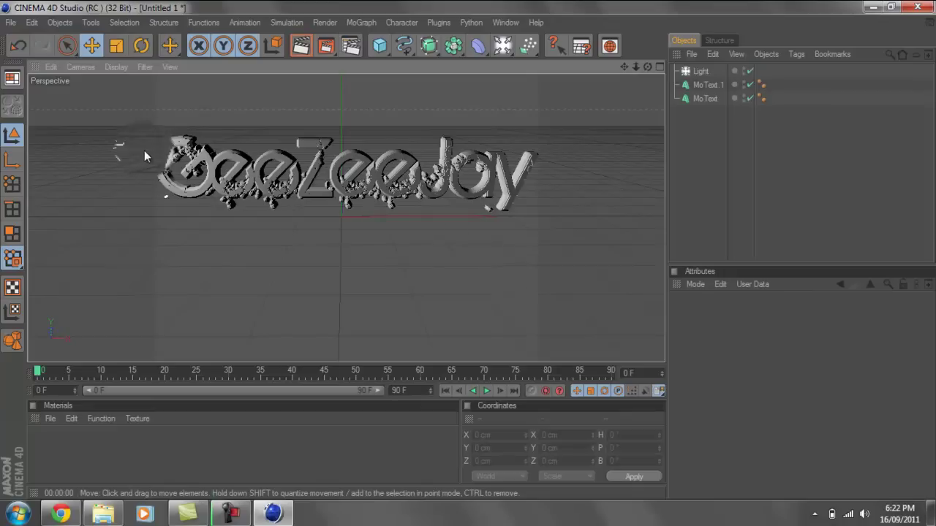
Switch the light's glow to the yellow Sun 2 preset and re-render to check it
left_click(124, 153)
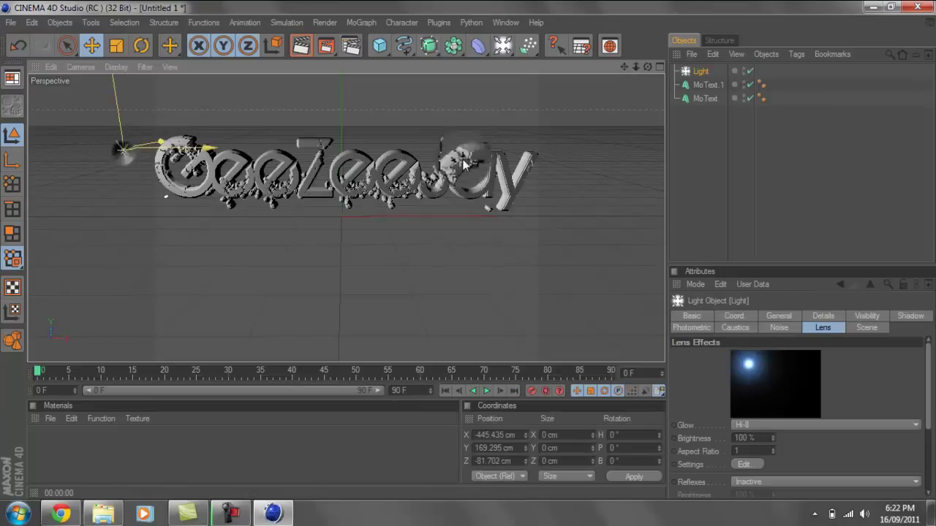
left_click(758, 425)
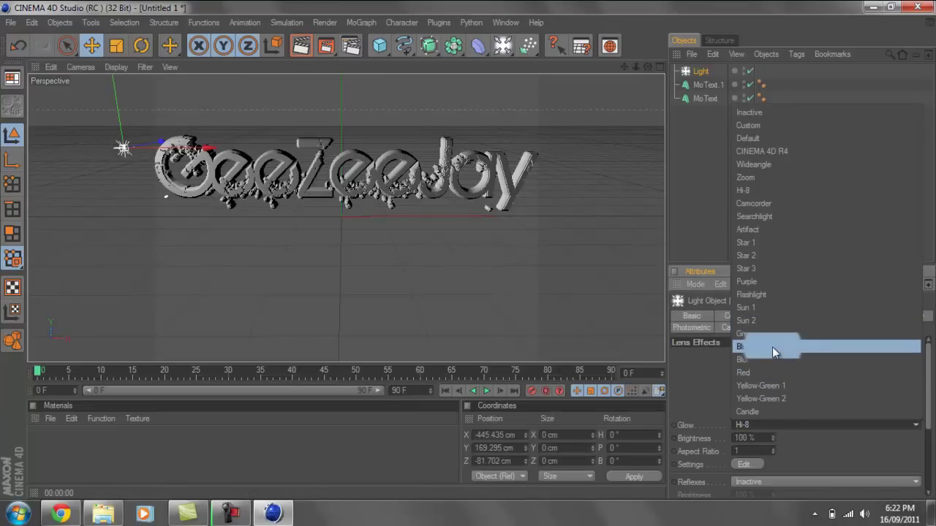
left_click(777, 319)
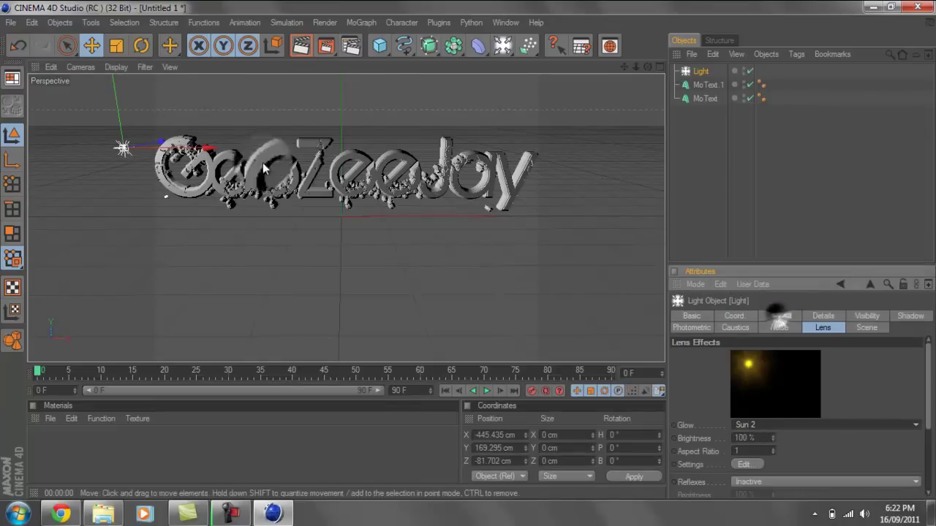
left_click(308, 49)
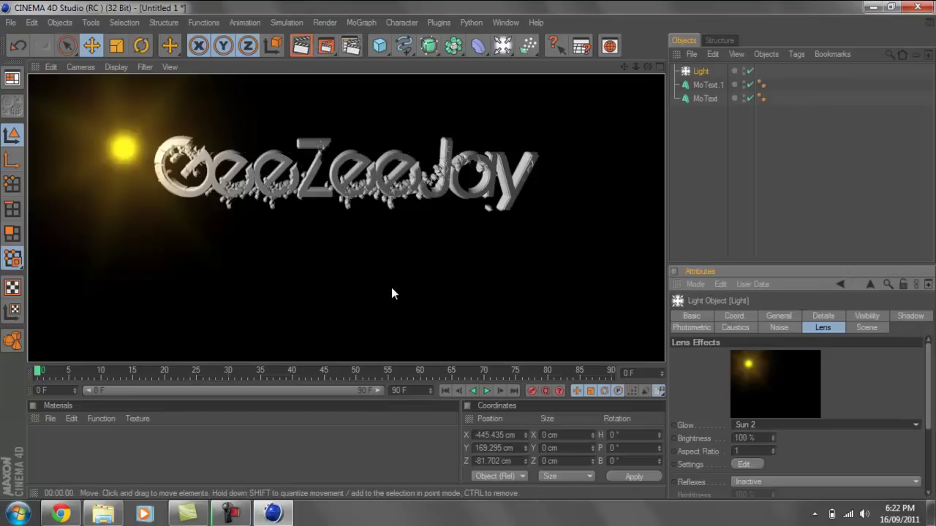
left_click(391, 294)
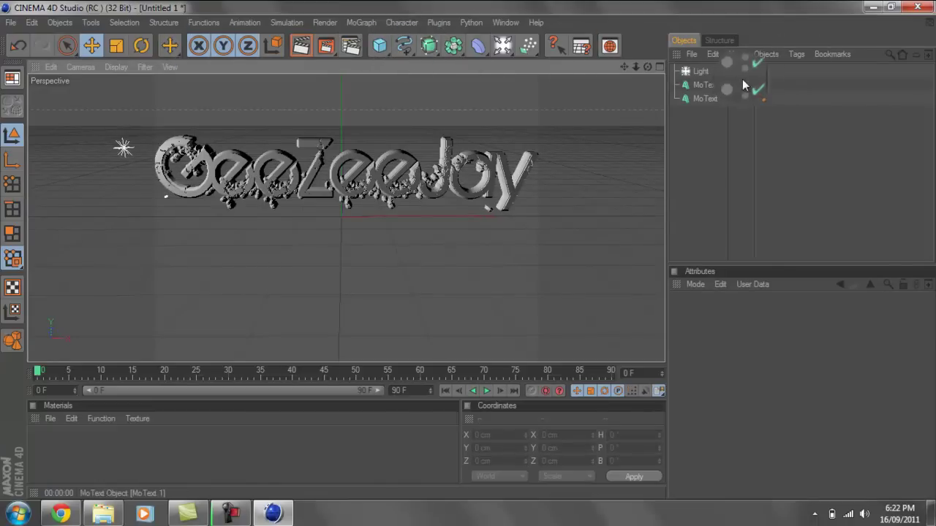
Create two new materials, Mat and Mat.1
left_click(700, 71)
right_click(703, 71)
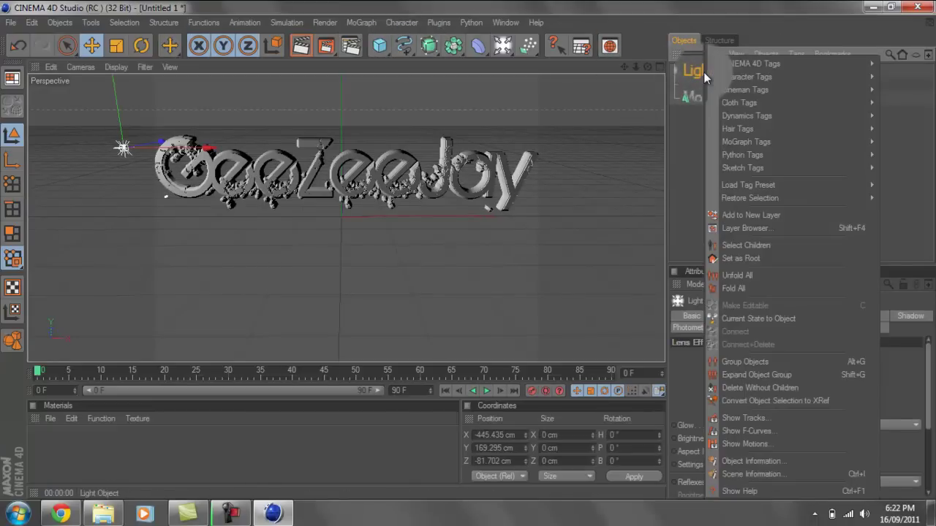
key("Escape")
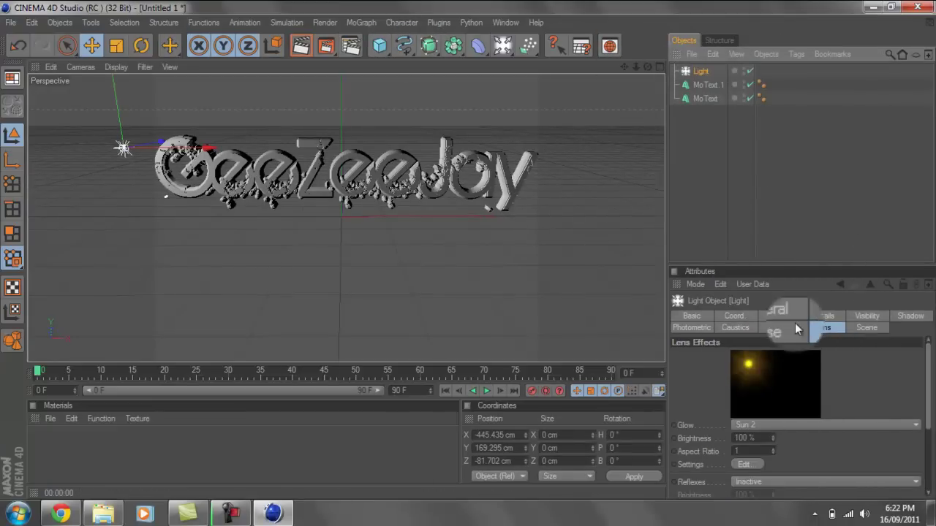
double_click(181, 446)
left_click(138, 460)
double_click(138, 460)
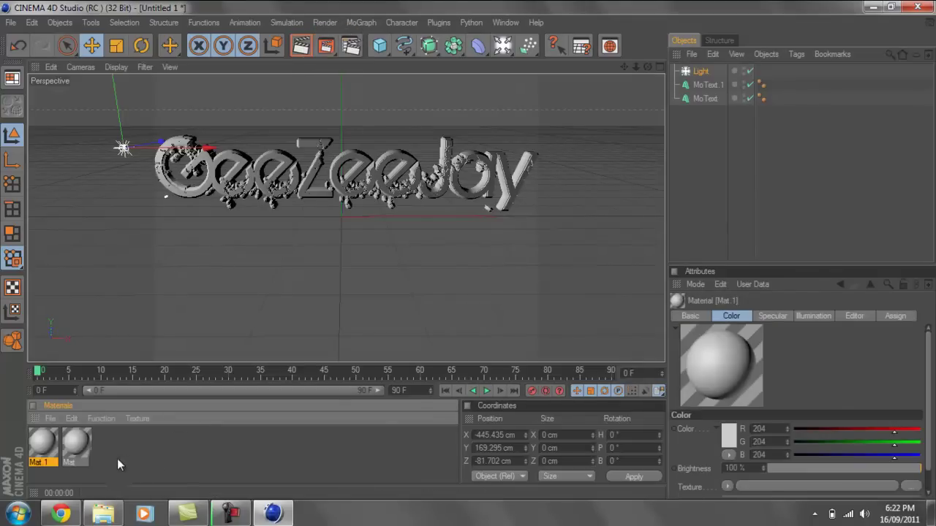
Set Mat's colour to mint green (RGB 0/255/187) at full brightness
mouse_move(76, 445)
double_click(70, 451)
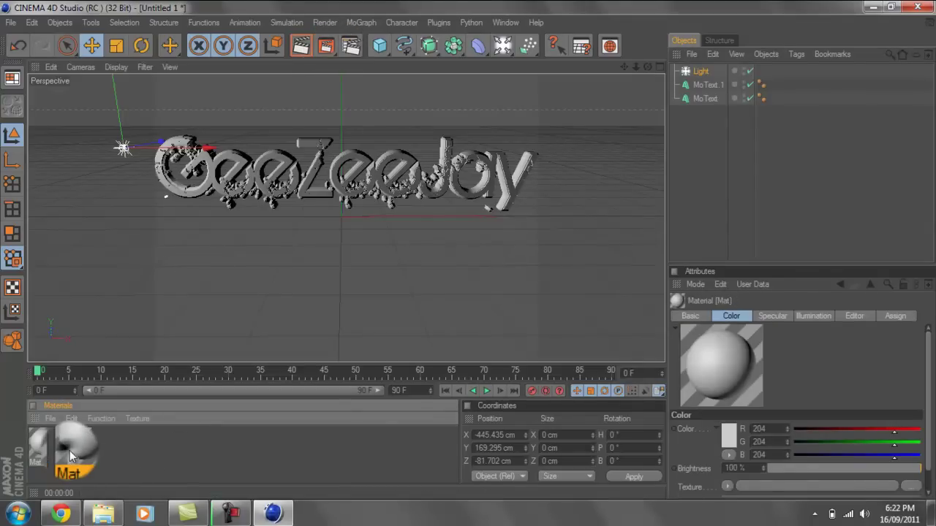
left_click(361, 149)
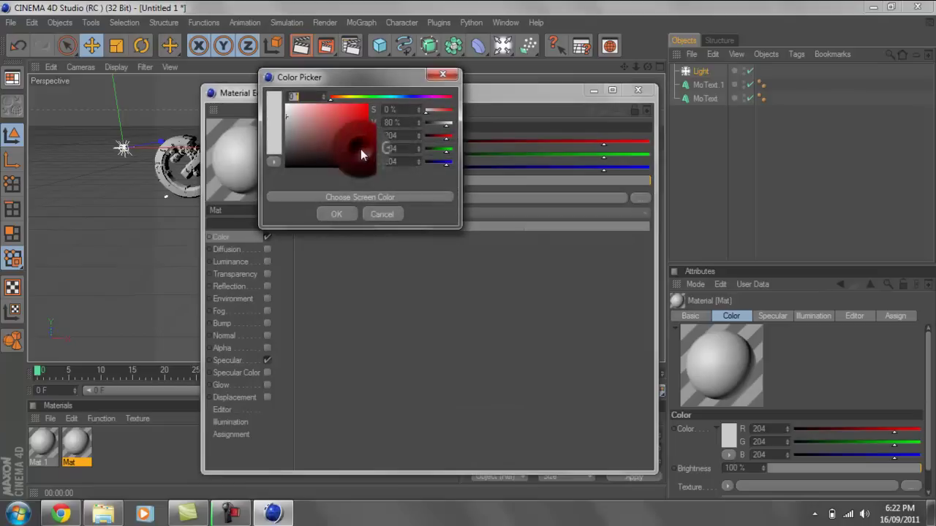
mouse_move(361, 149)
left_mouse_down()
mouse_move(368, 104)
mouse_move(386, 97)
left_mouse_up()
left_click(382, 96)
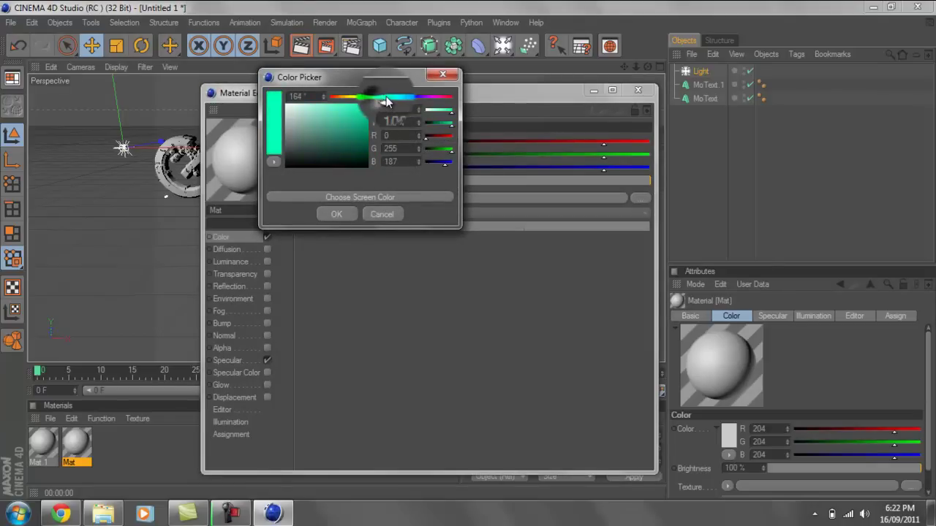
left_click(344, 212)
left_click(612, 180)
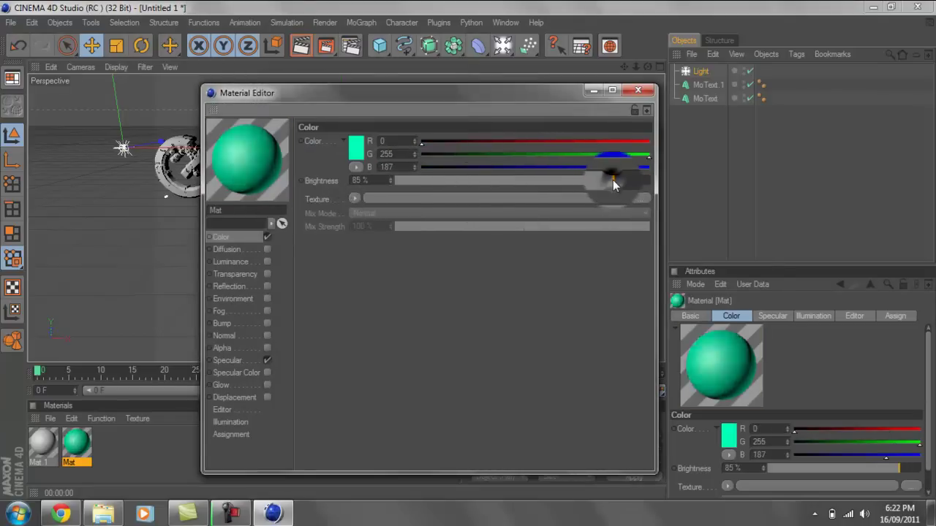
left_click_drag(613, 180, 652, 181)
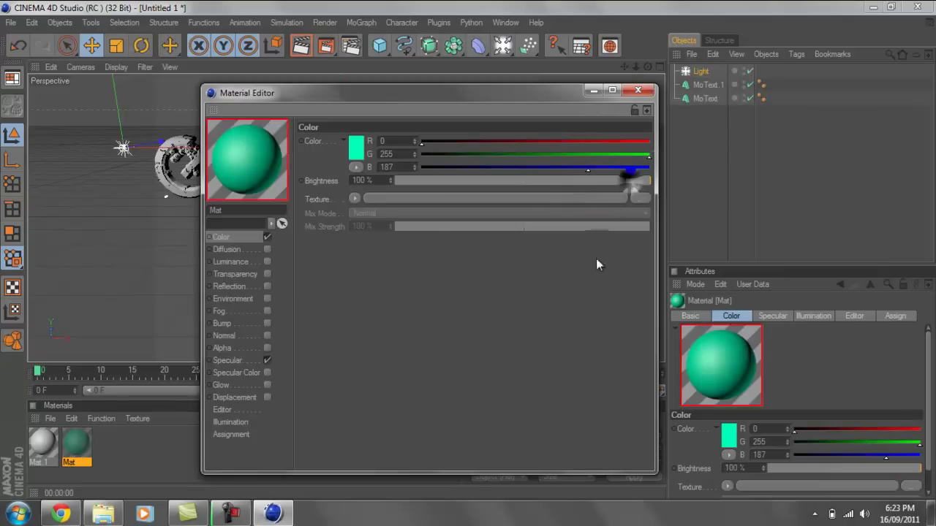
Enable Mat's reflection at about 13% brightness and close the Material Editor
left_click(261, 288)
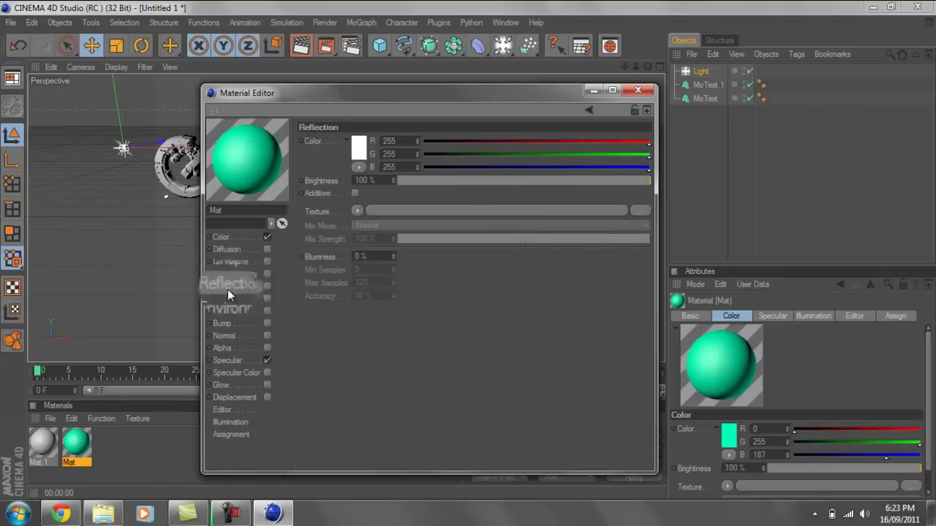
left_click(267, 286)
left_click_drag(480, 181, 431, 180)
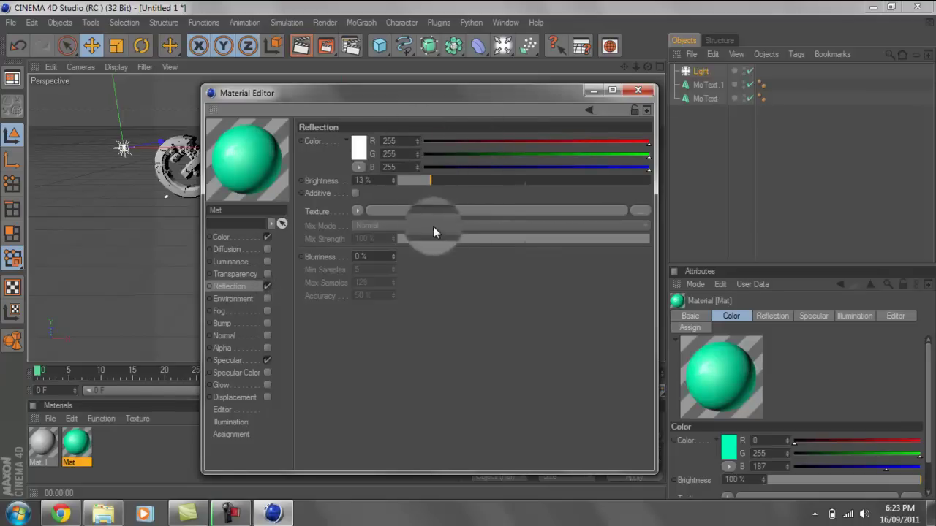
left_click(638, 89)
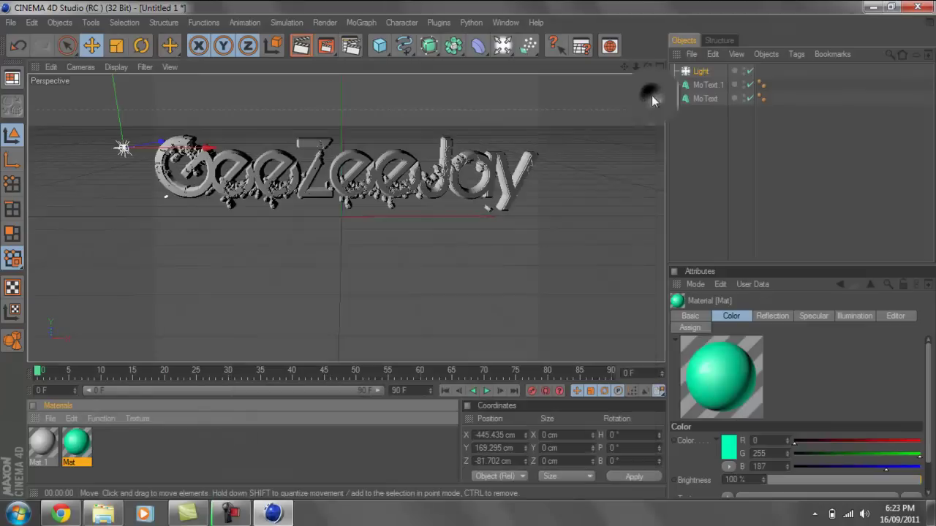
Set Mat.1's colour to pure blue (RGB 0/0/255)
double_click(49, 452)
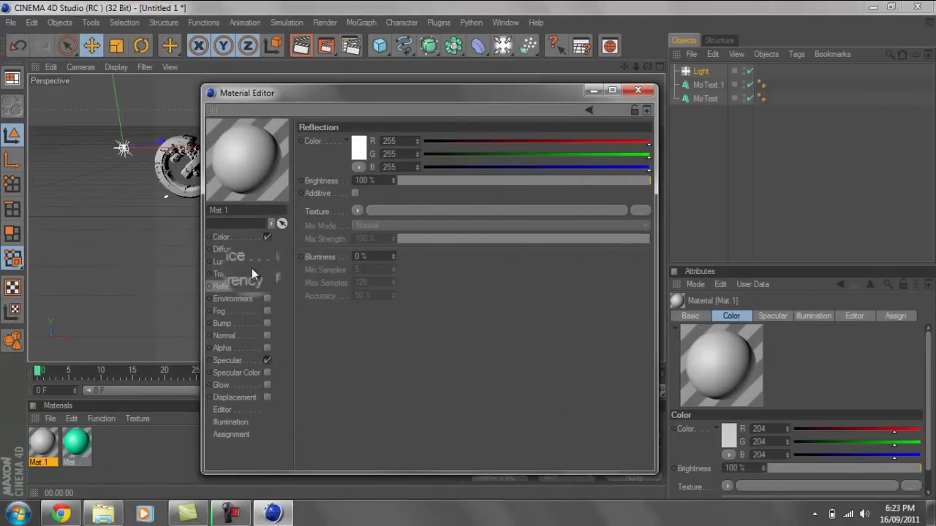
left_click(246, 240)
left_click_drag(604, 166, 649, 166)
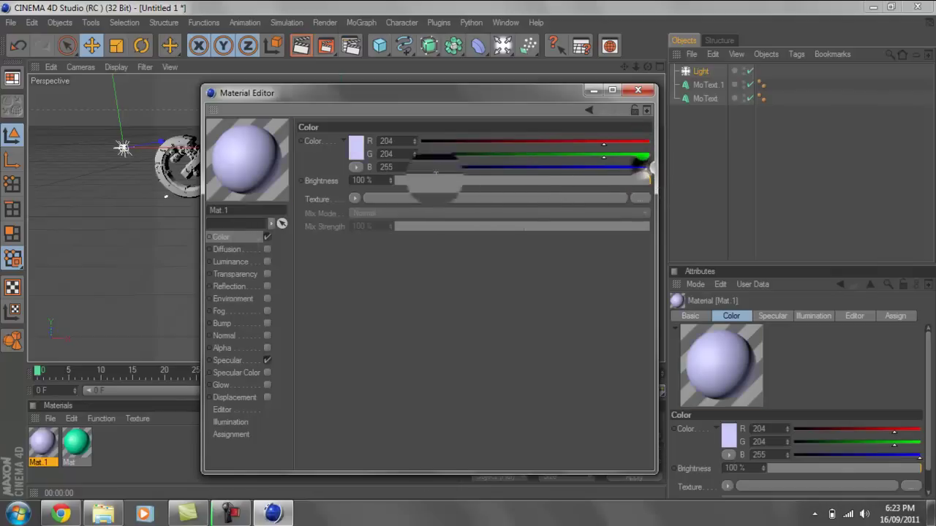
left_click(356, 147)
left_click_drag(355, 147, 367, 103)
left_click(335, 214)
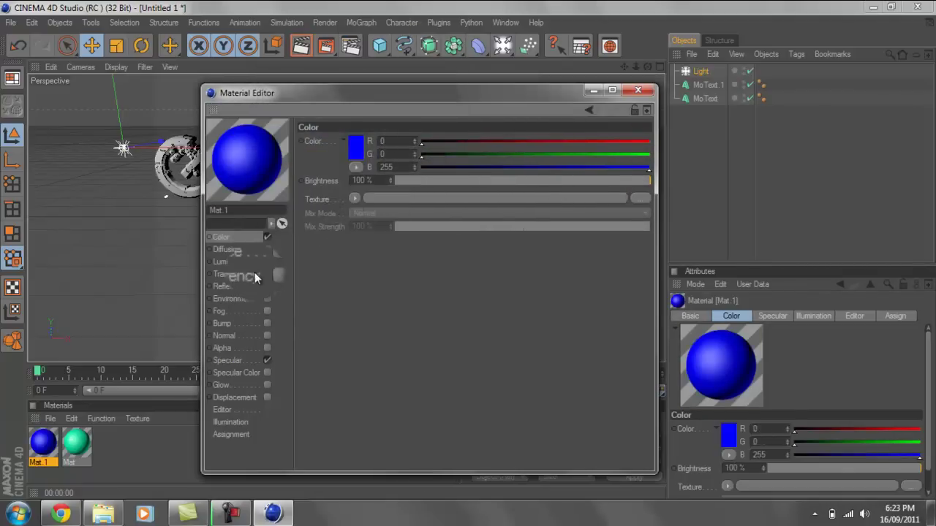
Enable Mat.1's reflection at 15% brightness and close the Material Editor
left_click(243, 285)
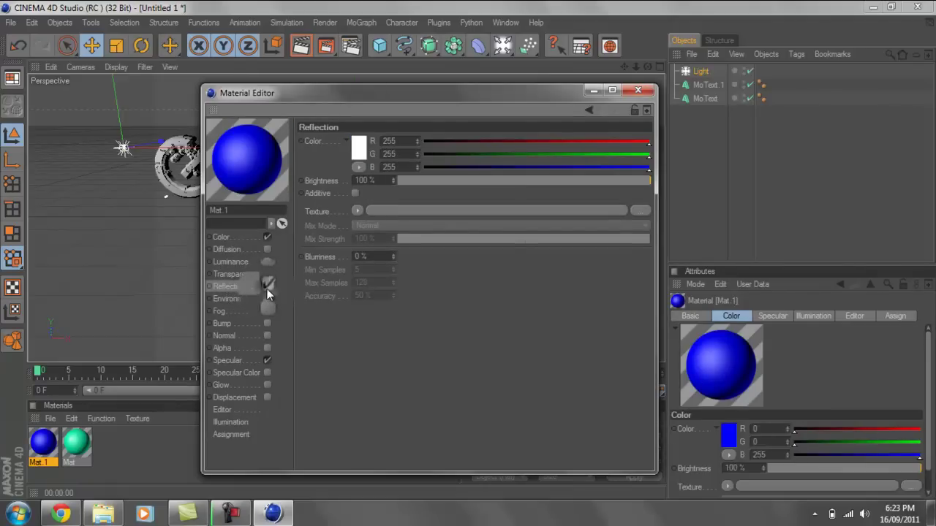
left_click(267, 286)
left_click_drag(444, 181, 424, 181)
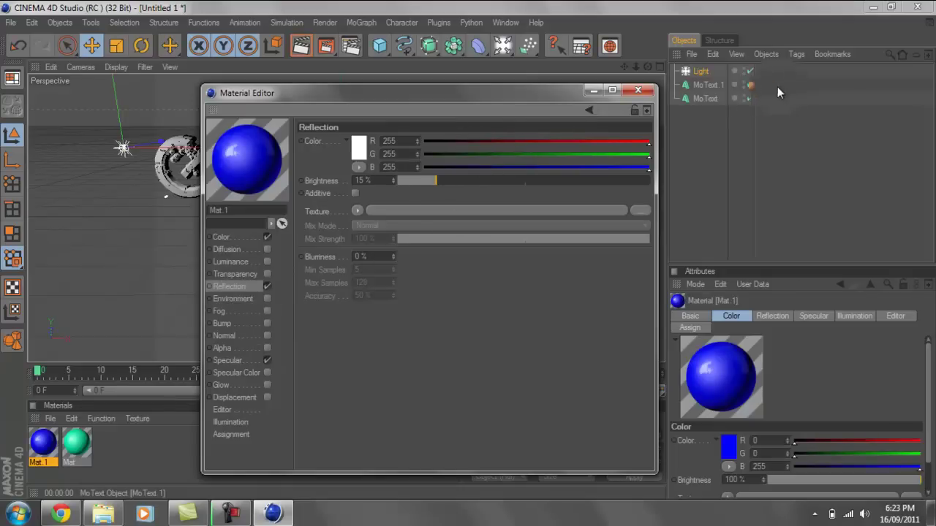
left_click(637, 93)
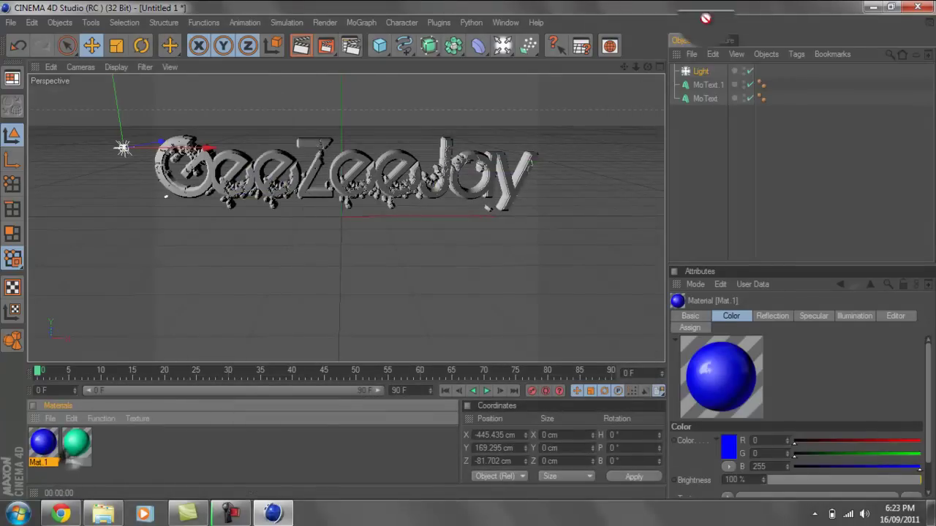
Assign green Mat to MoText and blue Mat.1 to MoText.1, then preview a render
left_click_drag(706, 19, 705, 98)
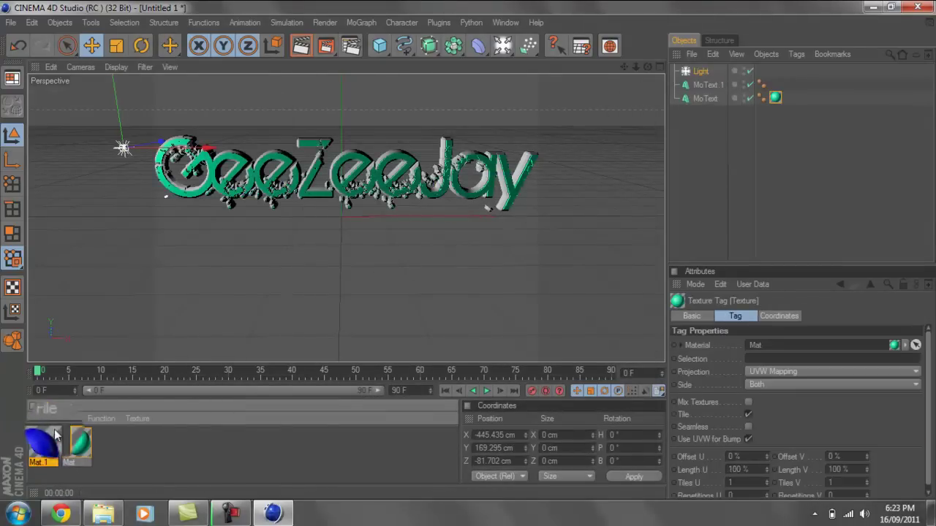
left_click_drag(57, 436, 706, 85)
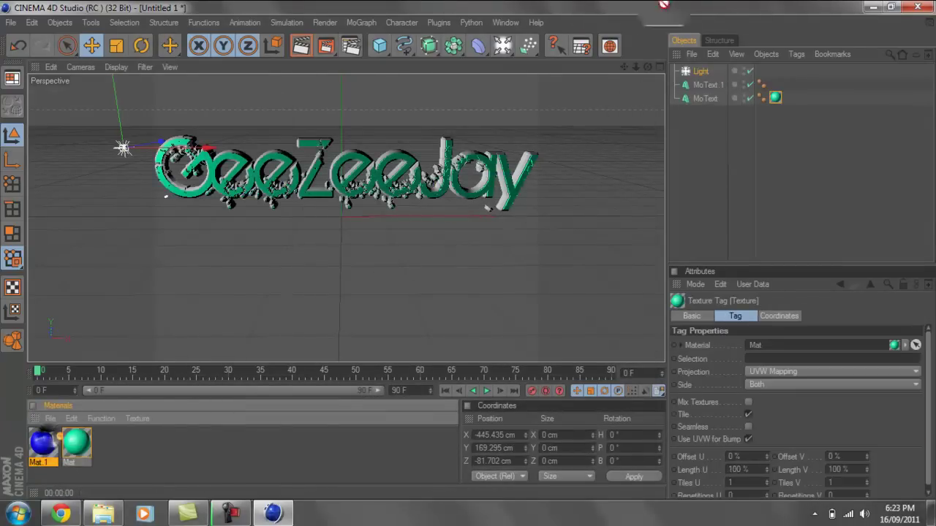
left_click(305, 50)
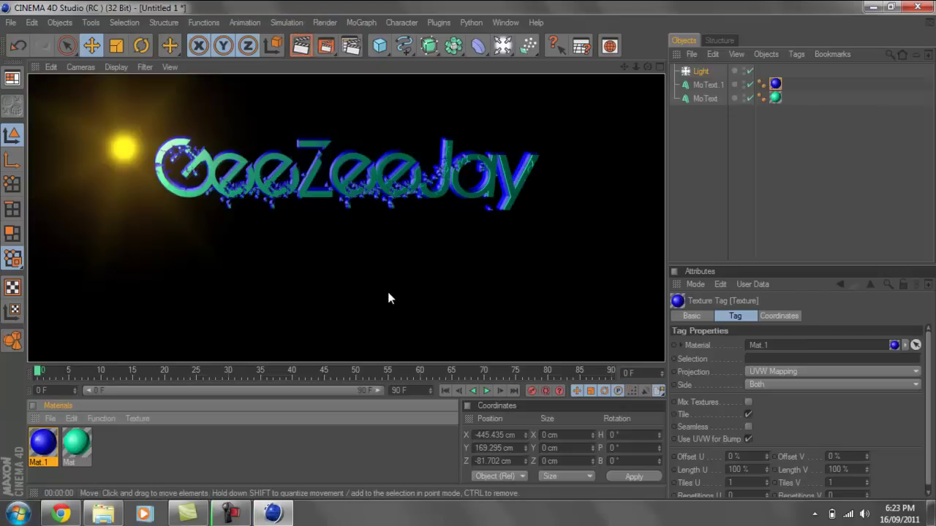
left_click(388, 295)
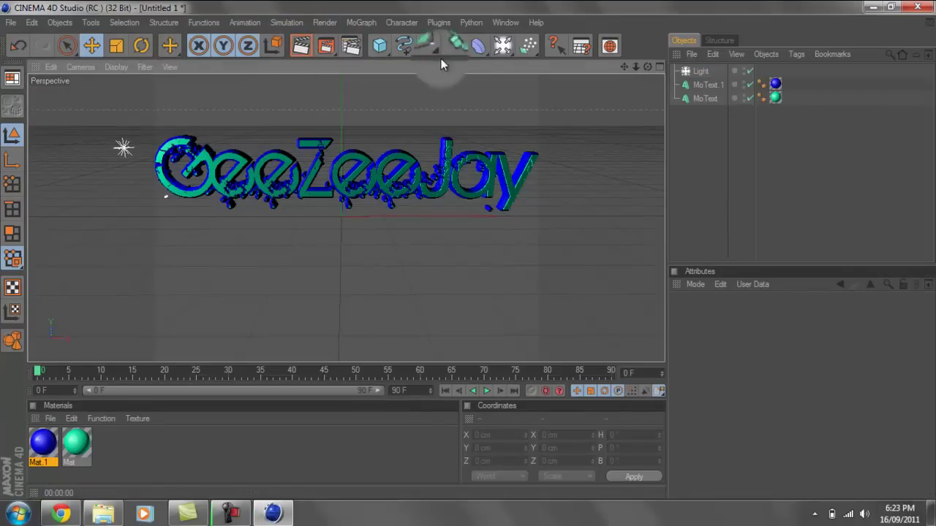
Add a floor below the GeeZeeJay text and test-render it
left_click(501, 45)
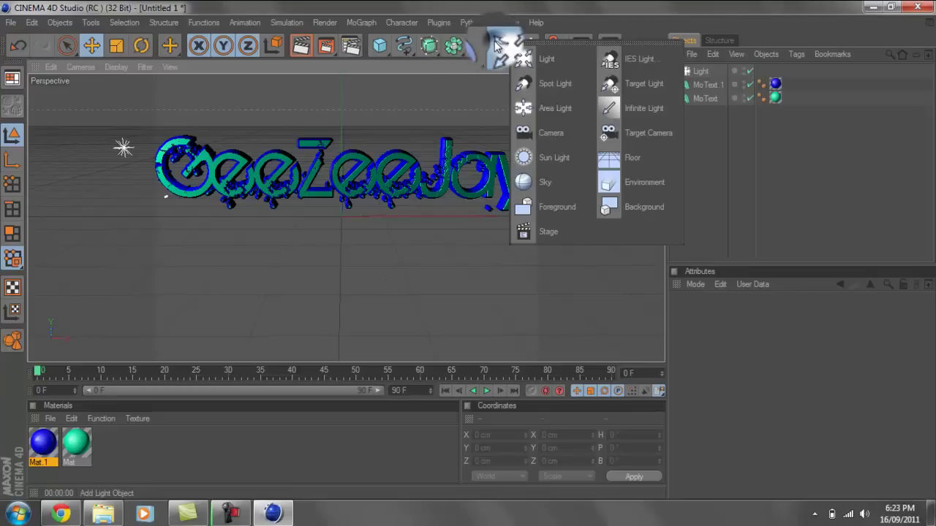
left_click(637, 170)
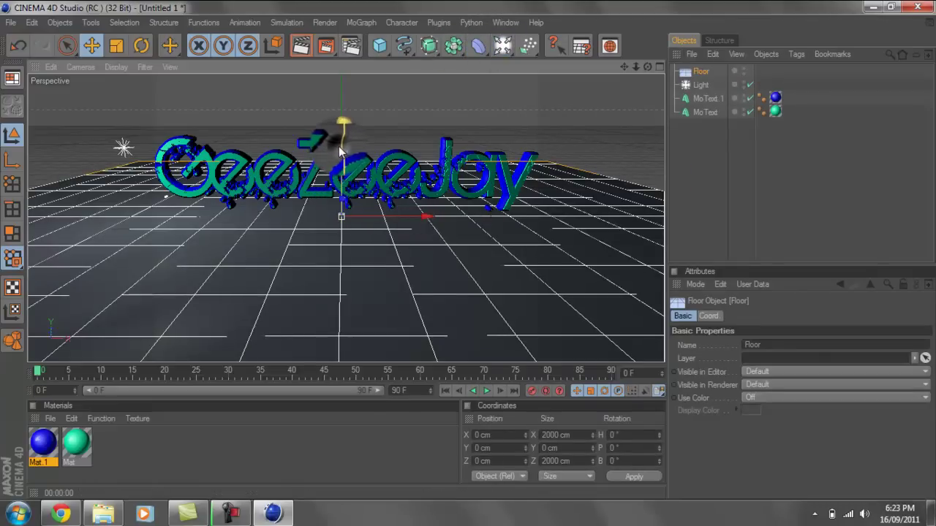
left_click_drag(341, 151, 472, 255)
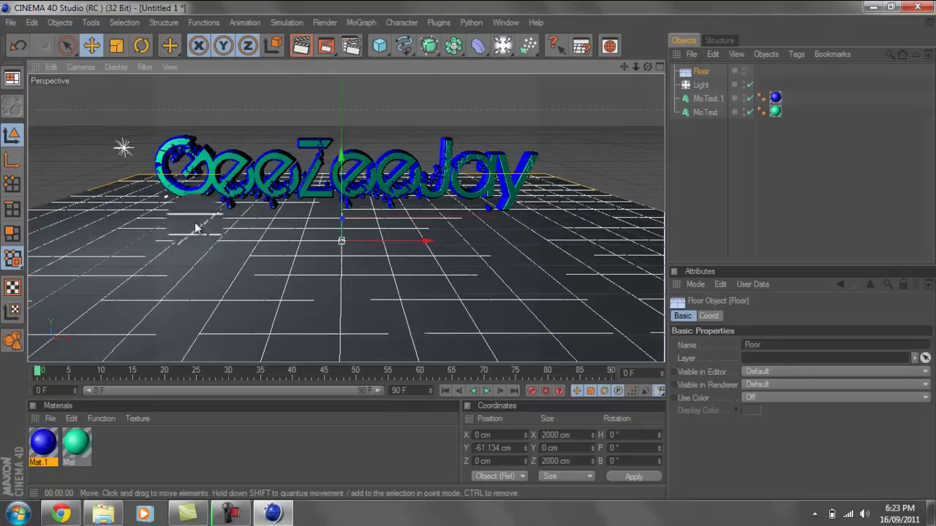
left_click(292, 45)
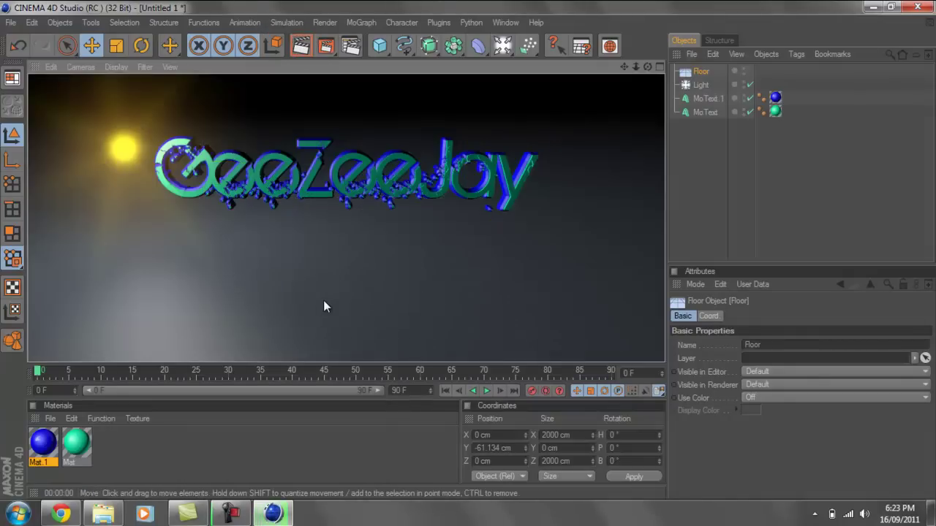
left_click(324, 300)
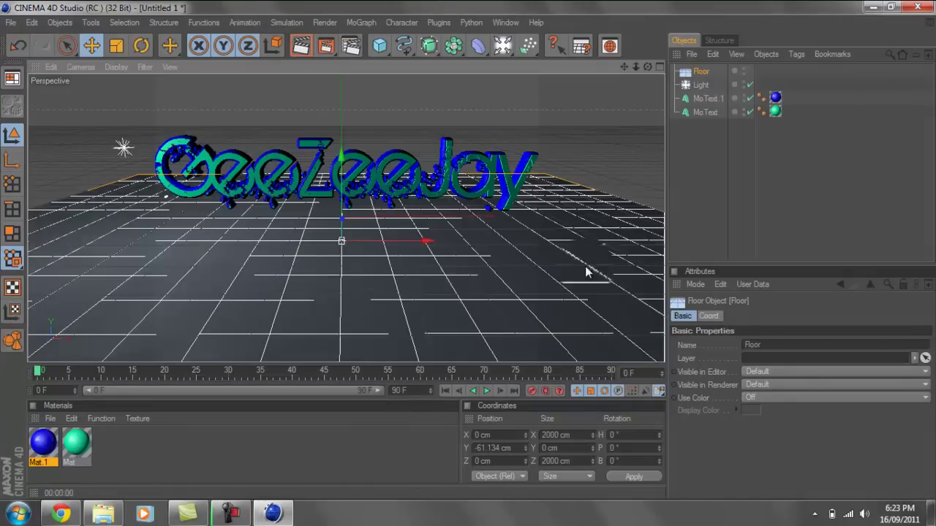
Settle the floor at about -59 cm after another test render, and create material Mat.2
mouse_move(342, 168)
left_mouse_down()
mouse_move(338, 131)
mouse_move(468, 257)
mouse_move(468, 249)
left_mouse_up()
left_click(300, 45)
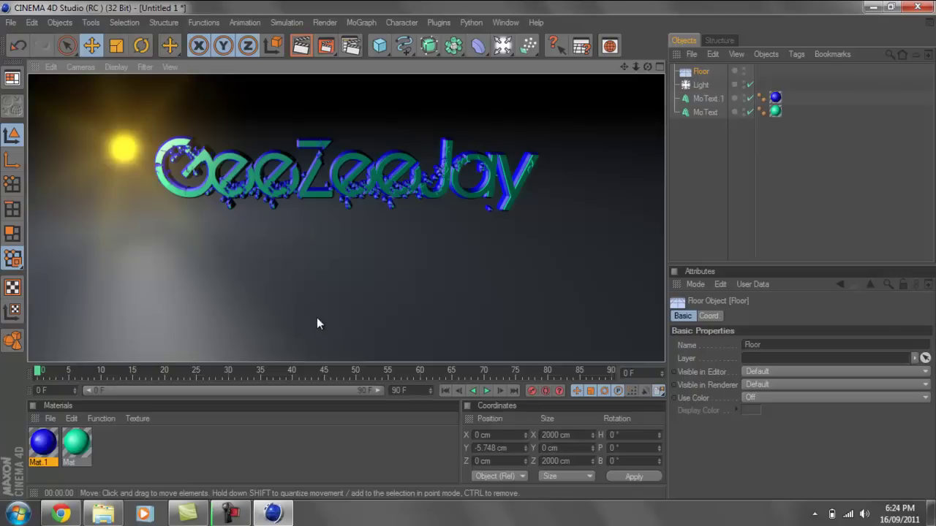
left_click(317, 324)
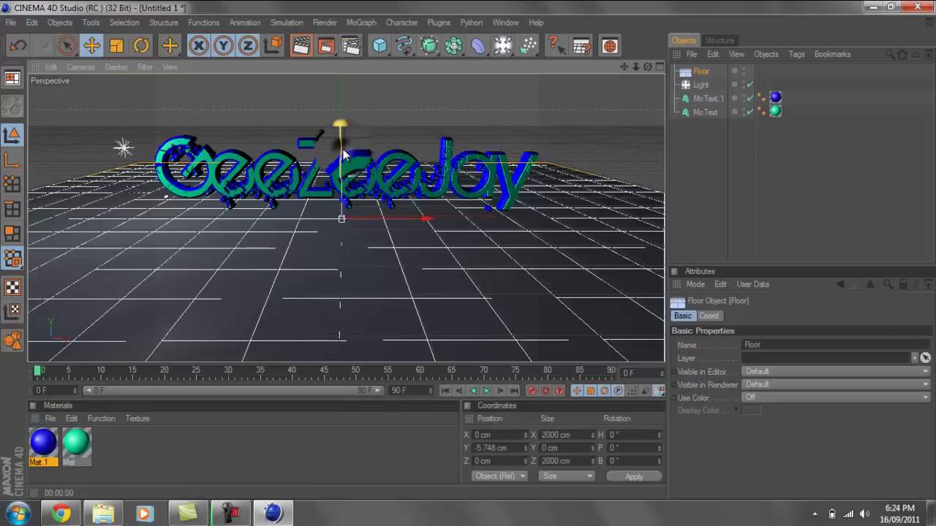
left_click_drag(331, 214, 337, 242)
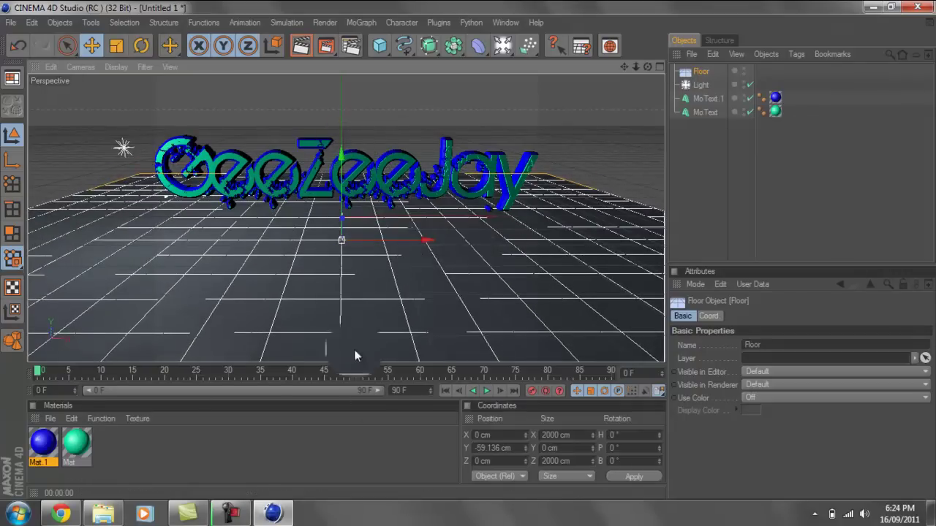
double_click(202, 430)
Set Mat.2's colour to bright green (R4 G255 B16)
double_click(55, 438)
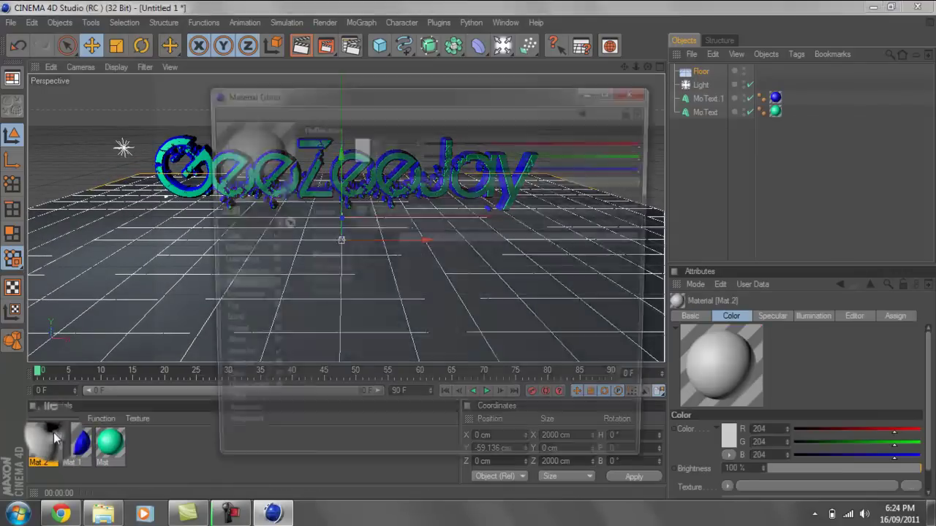
left_click(227, 237)
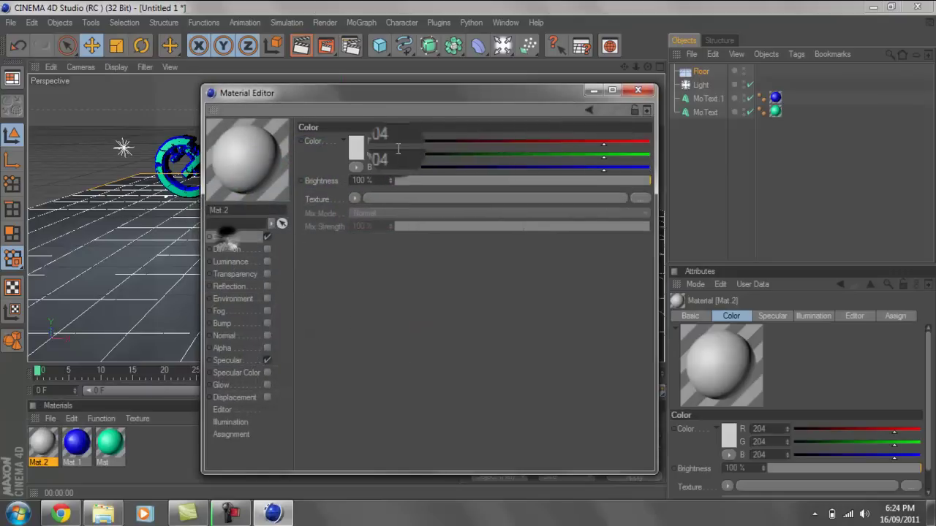
left_click(356, 149)
left_click(336, 131)
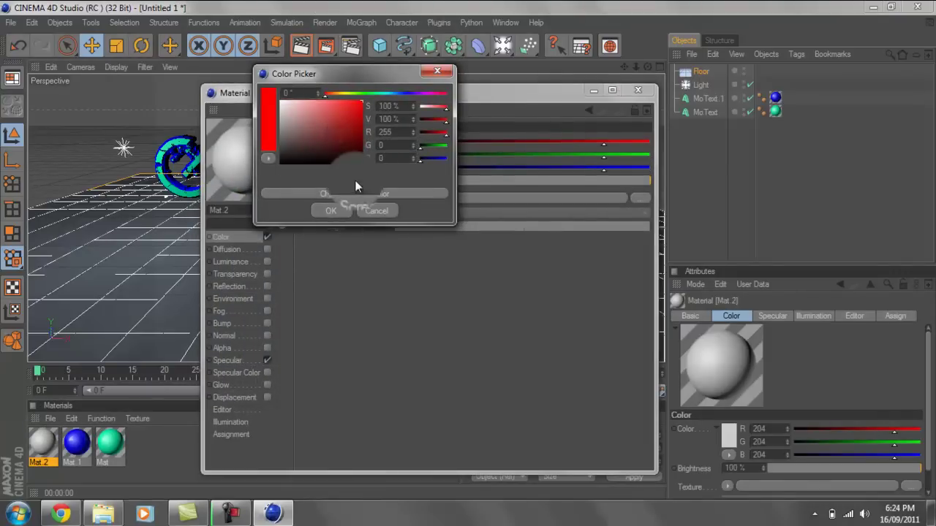
left_click_drag(345, 94, 366, 96)
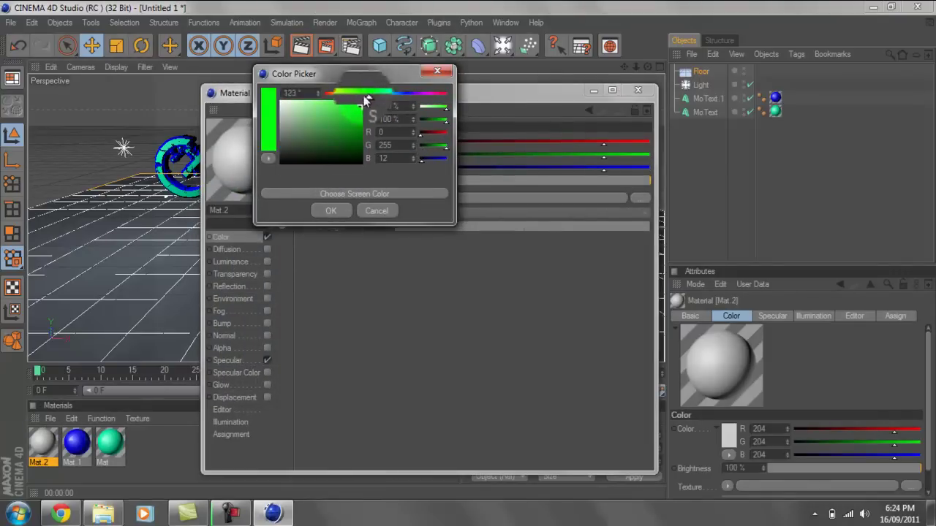
left_click(358, 101)
left_click(331, 210)
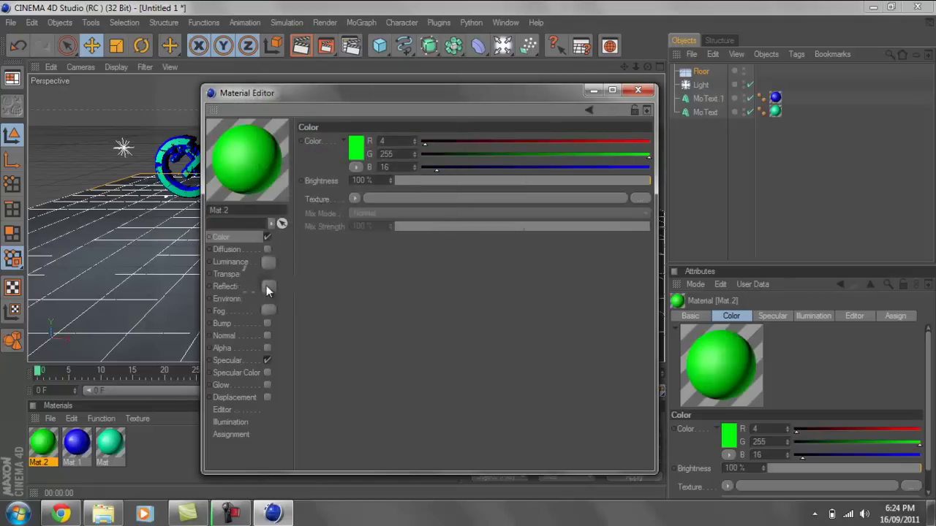
Enable Mat.2's reflection at 32% and close the Material Editor
left_click(268, 287)
left_click_drag(439, 181, 480, 183)
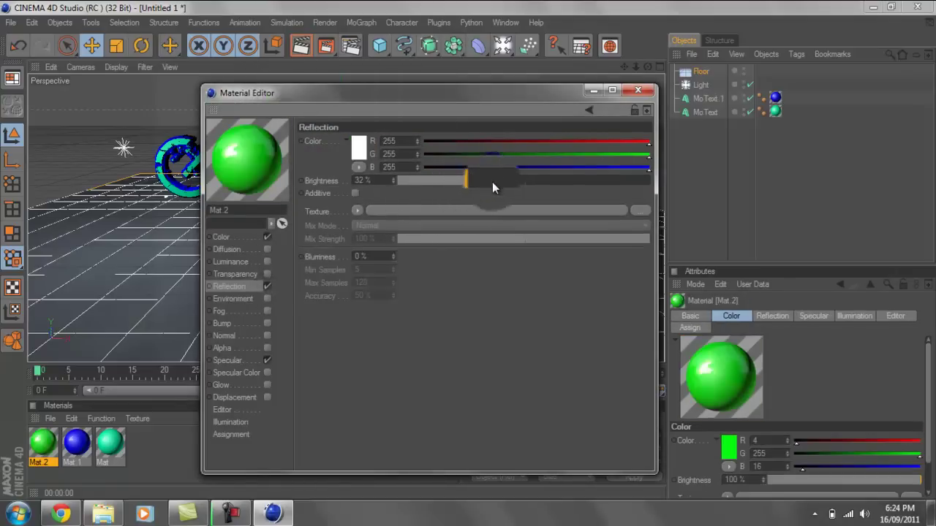
left_click(635, 86)
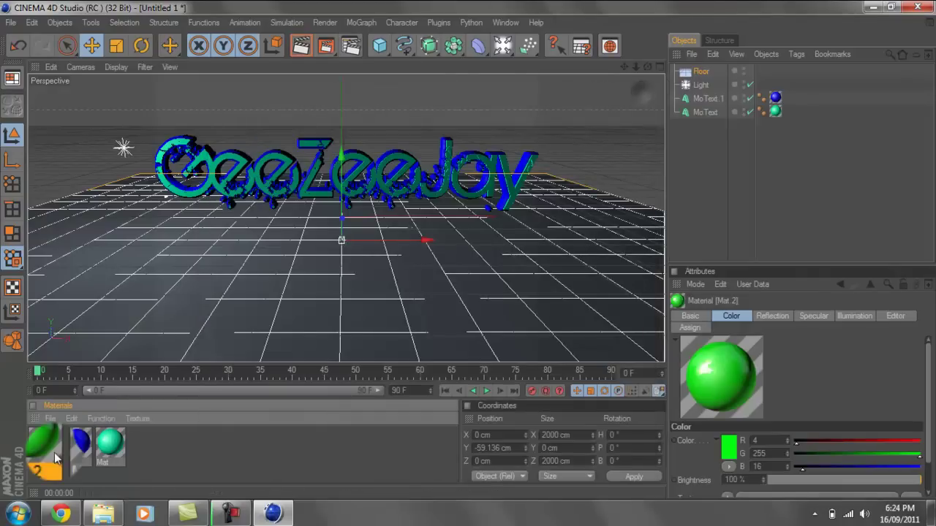
Apply Mat.2 to the Floor and check it in a quick render
left_click_drag(43, 442, 735, 74)
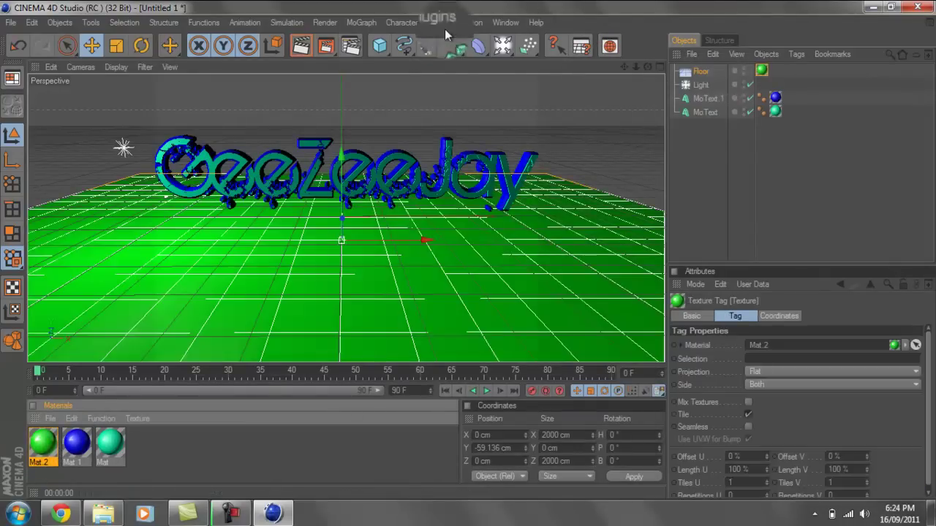
left_click(304, 55)
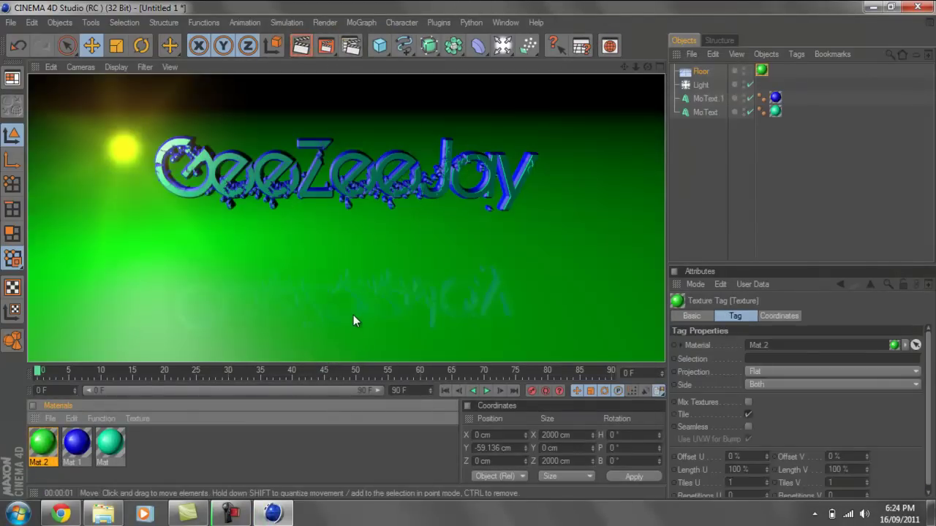
left_click(353, 320)
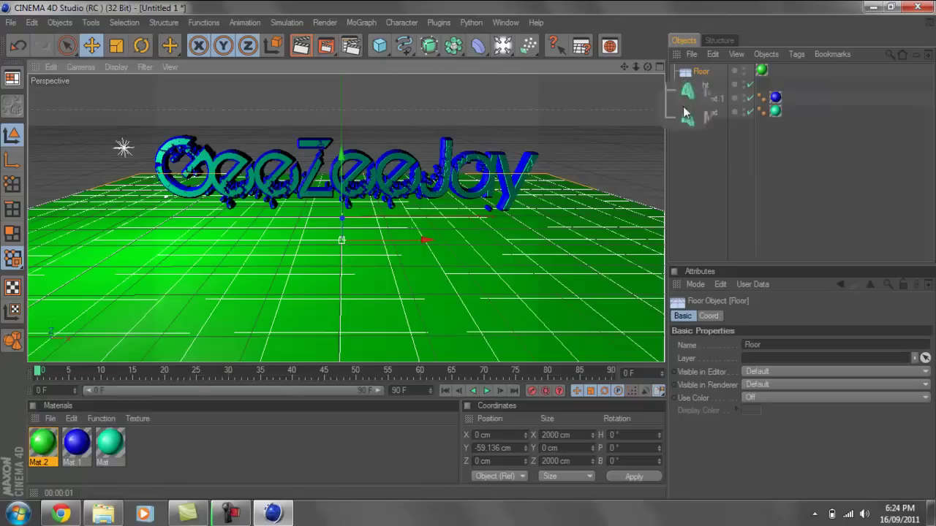
left_click_drag(623, 68, 468, 257)
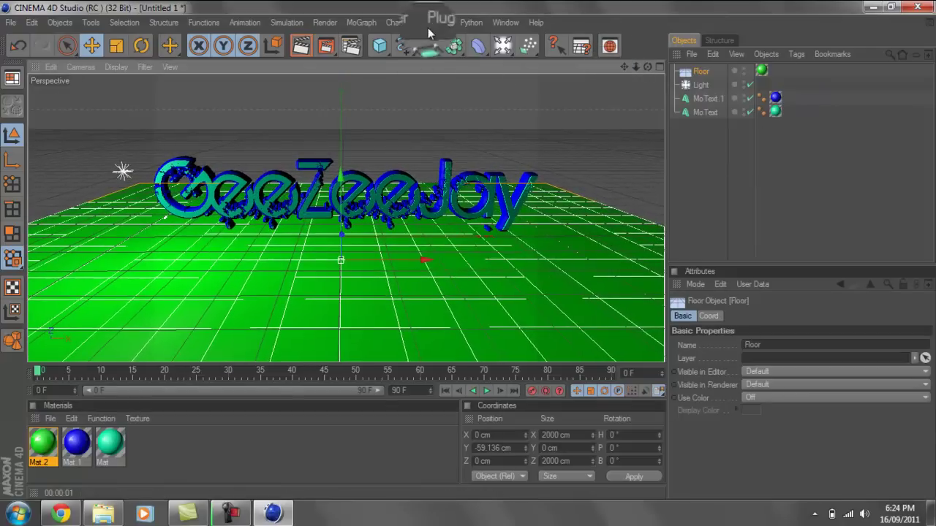
Set the render output size to 800 × 800 pixels
left_click(351, 46)
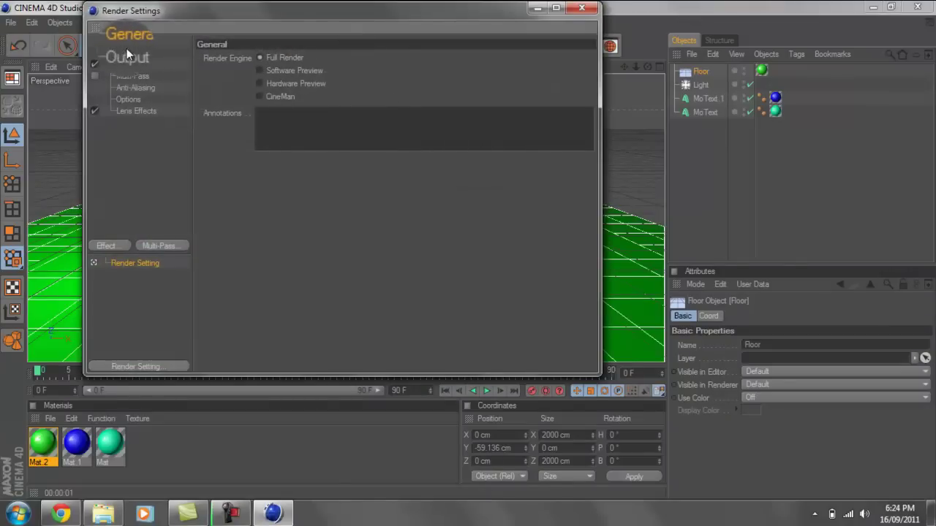
left_click(127, 51)
double_click(285, 71)
type("80")
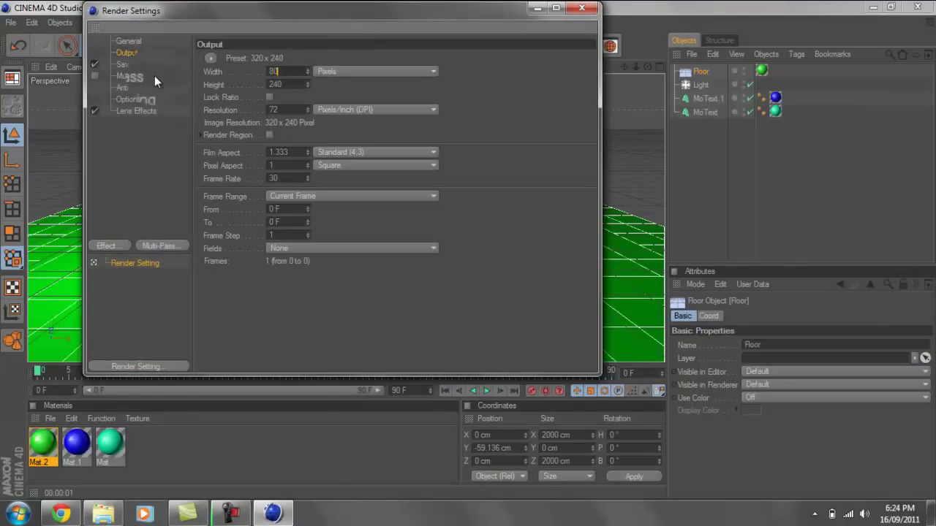
type("0")
double_click(284, 85)
type("800")
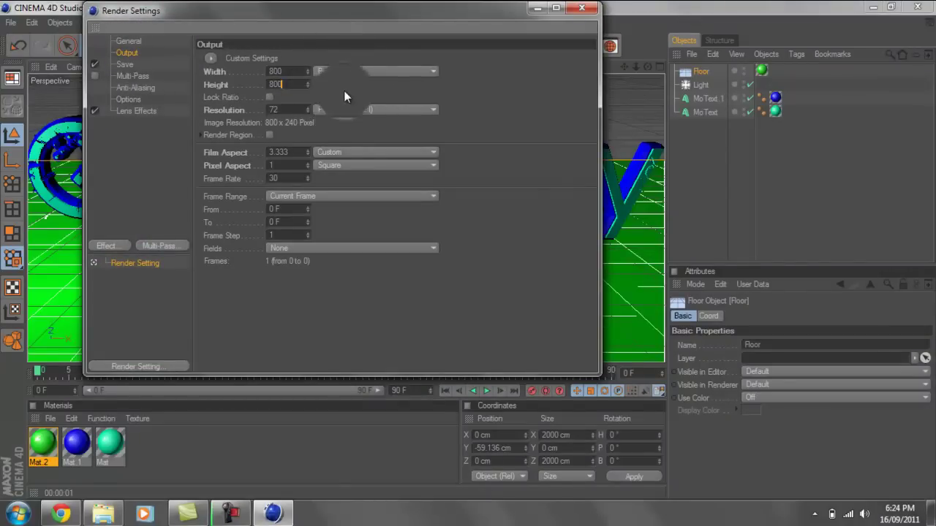
key("Return")
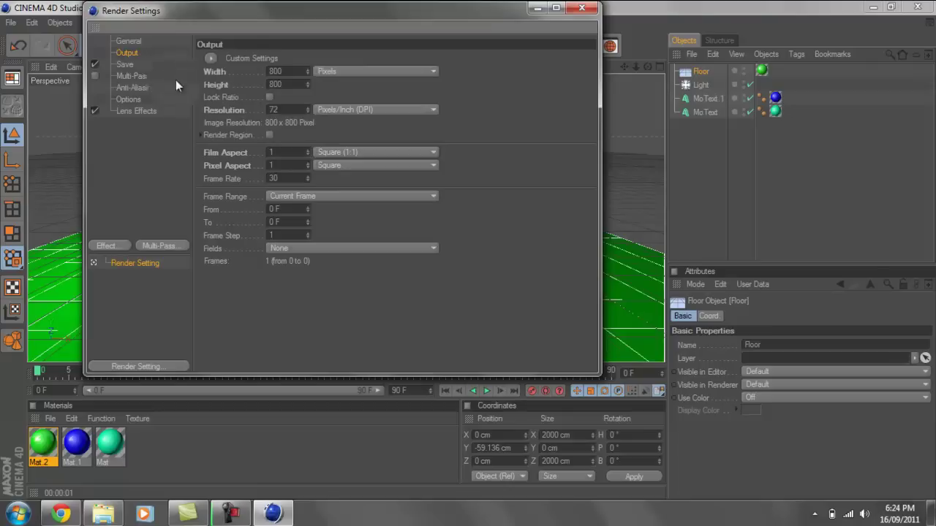
Save renders as a JPEG named 'GeeZeeJay Youtube ICON' in the Pictures folder
left_click(131, 66)
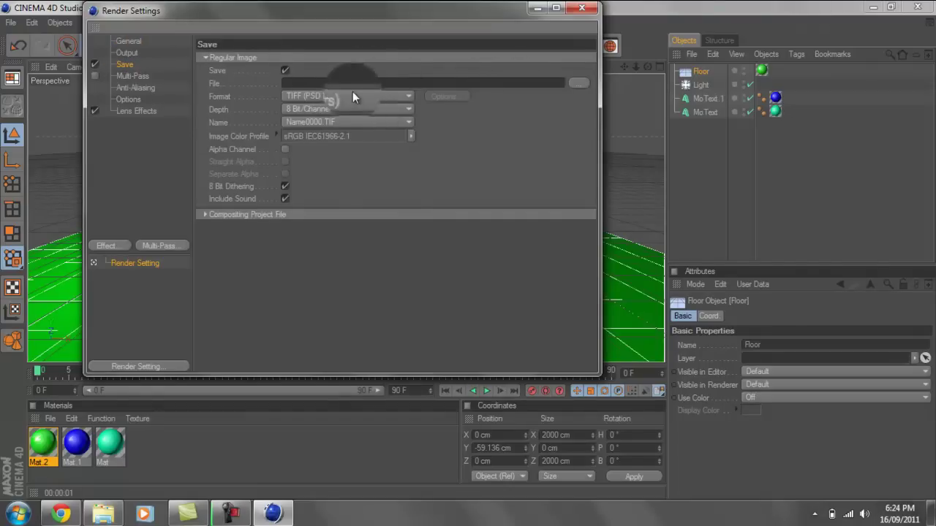
left_click(352, 95)
left_click(329, 175)
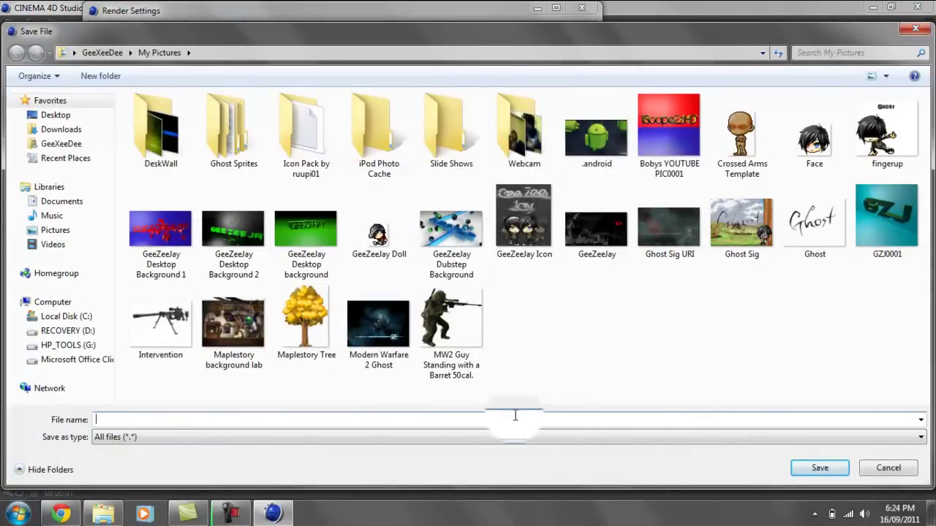
type("Ge")
type("J")
key("BackSpace")
type("Jay ")
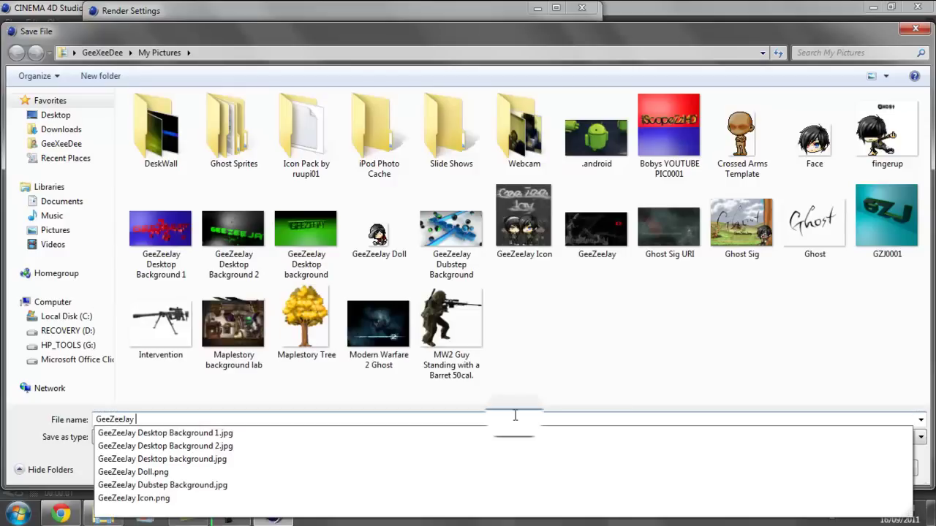
type("Youtube ICON")
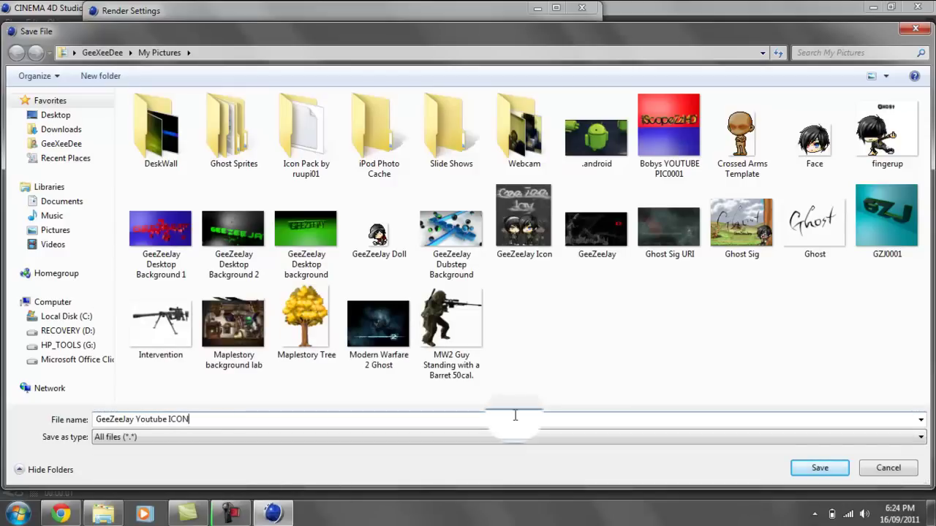
key("Return")
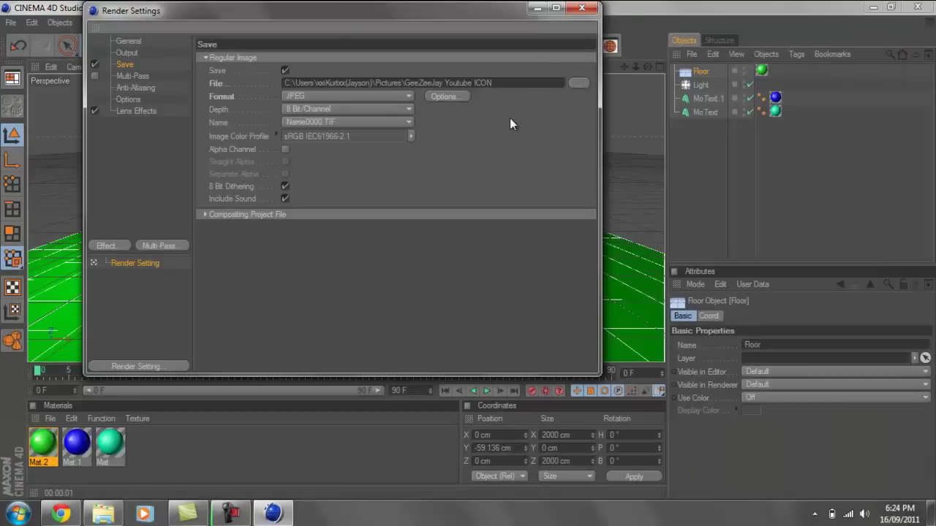
left_click(589, 13)
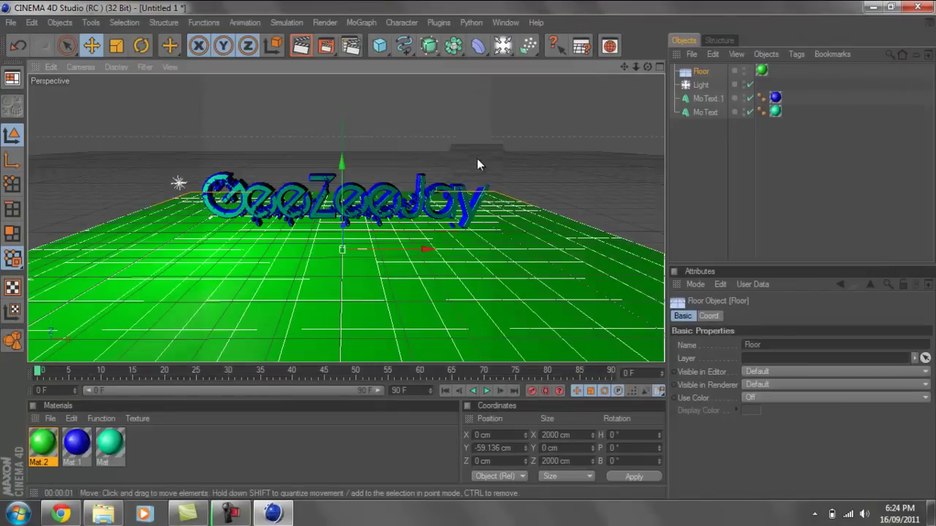
Run two test renders, then render the 800×800 ICON JPEG to file and close the viewer
left_click(301, 45)
left_click(365, 197)
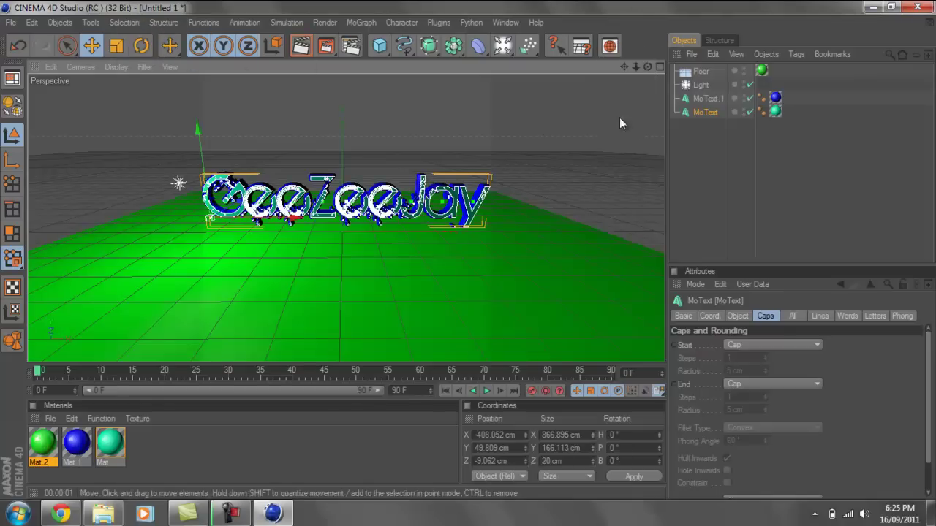
left_click(299, 46)
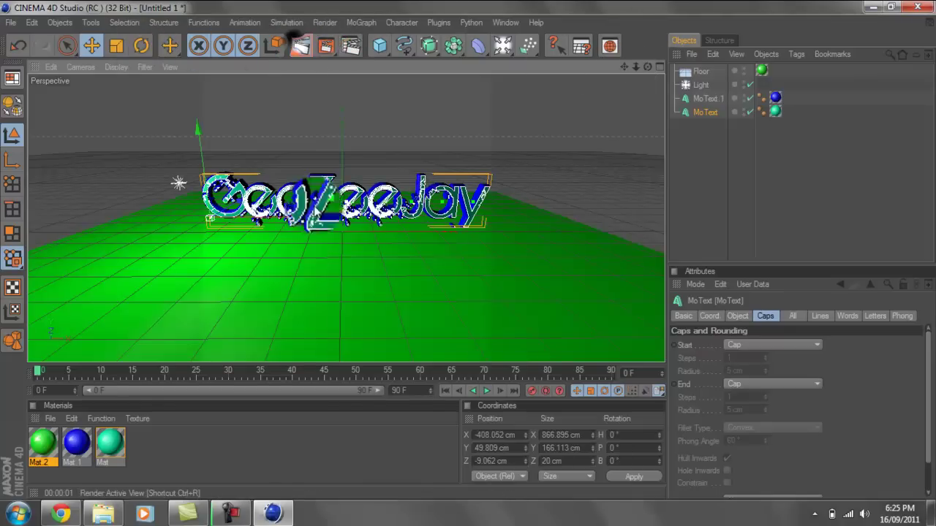
left_click(325, 321)
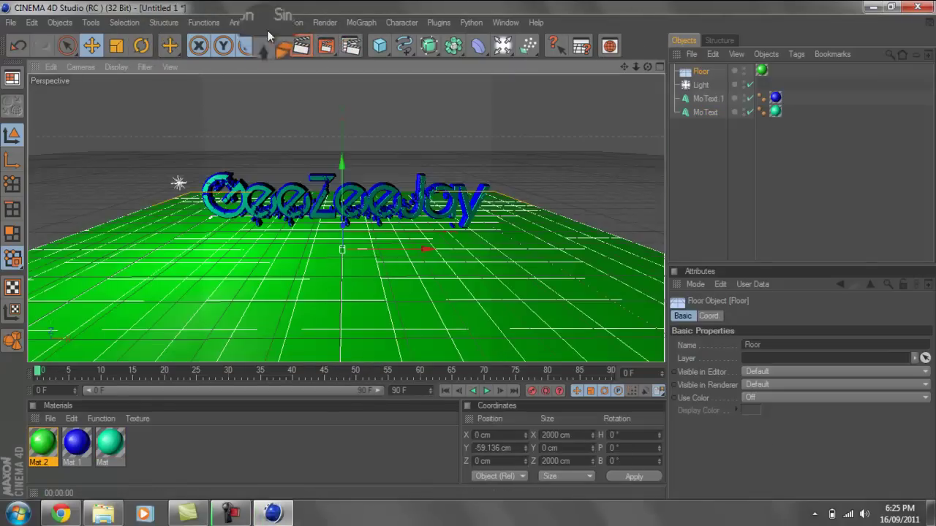
left_click(323, 52)
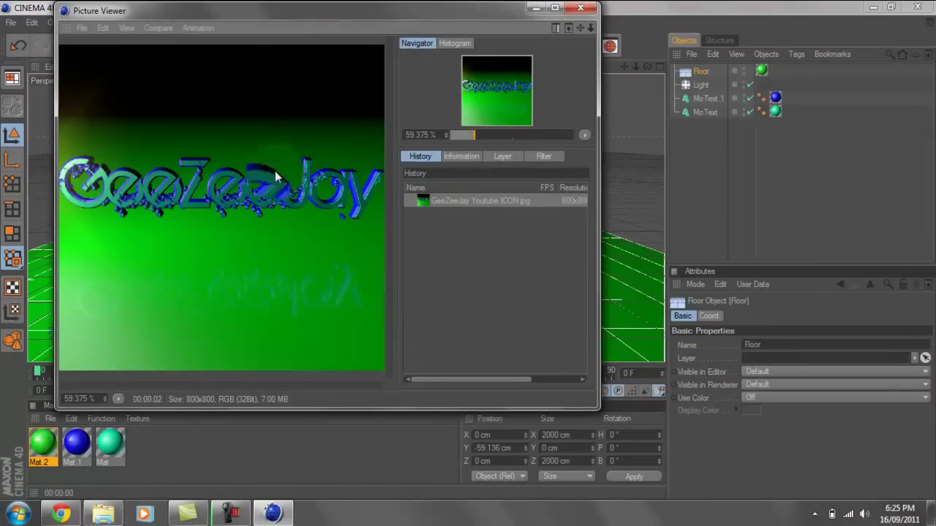
left_click(580, 8)
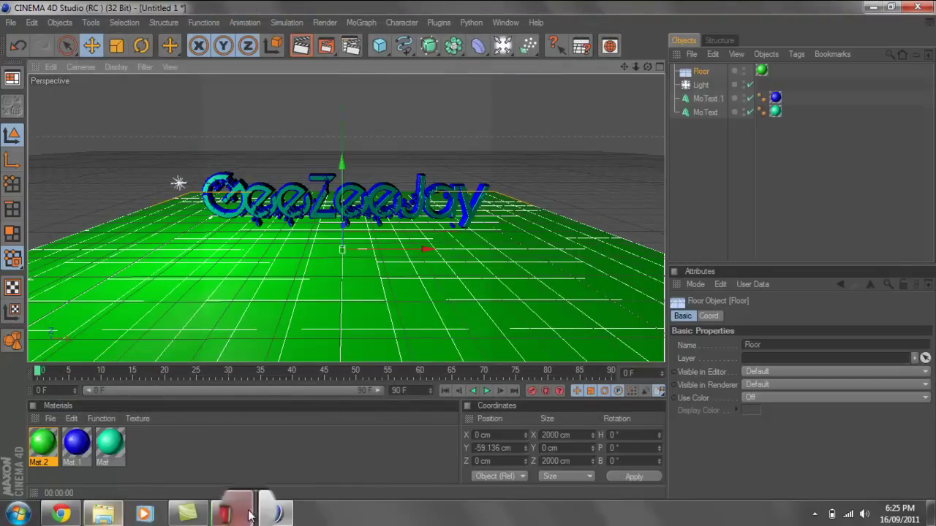
left_click(235, 515)
Upload 'GeeZeeJay Youtube ICON' as the new YouTube profile picture and save
left_click(241, 517)
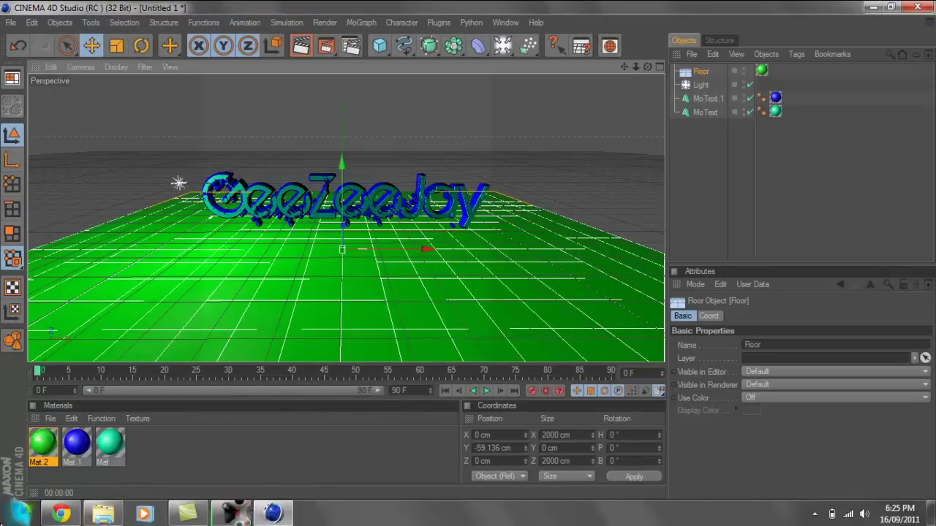
left_click(61, 515)
scroll(664, 276, "up", 5)
scroll(664, 277, "up", 3)
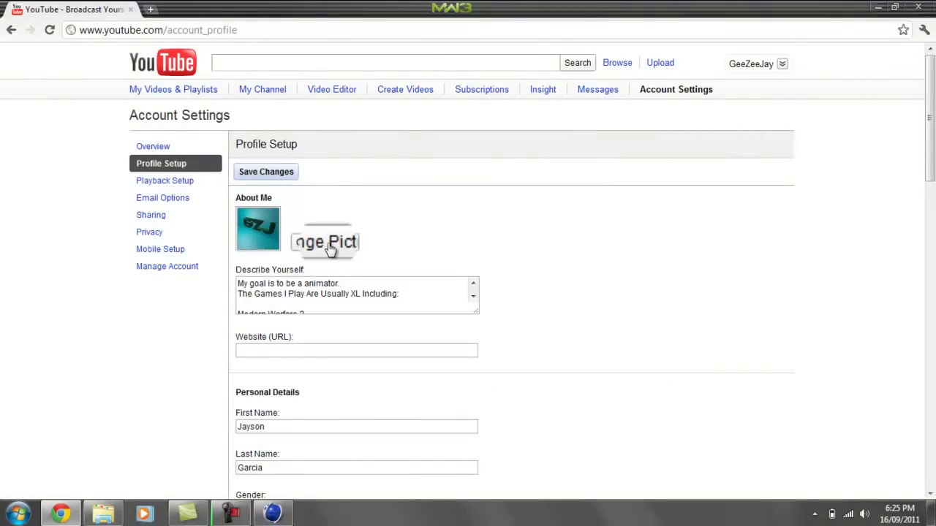
left_click(326, 245)
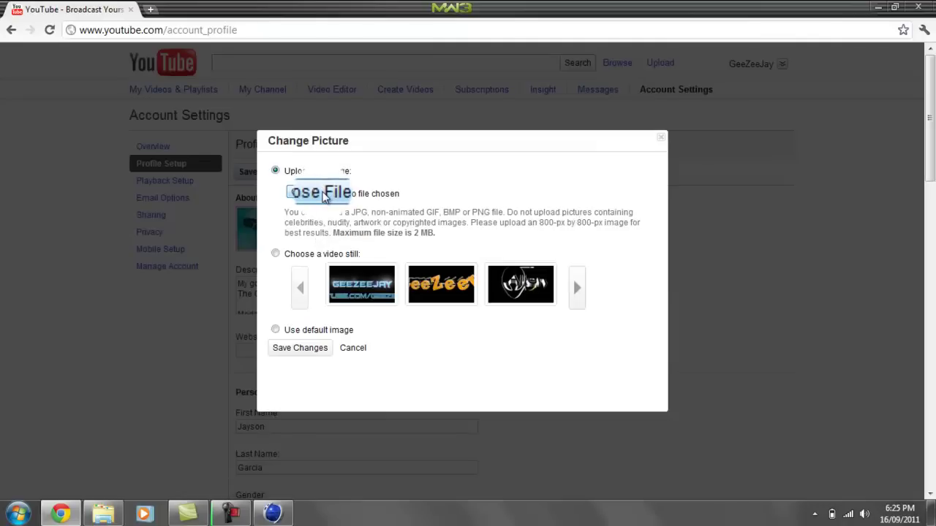
left_click(322, 193)
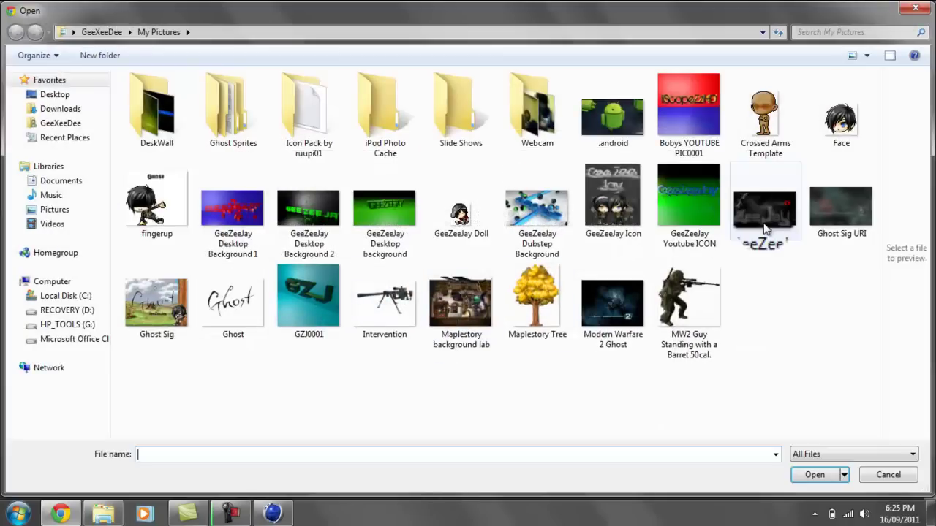
double_click(719, 215)
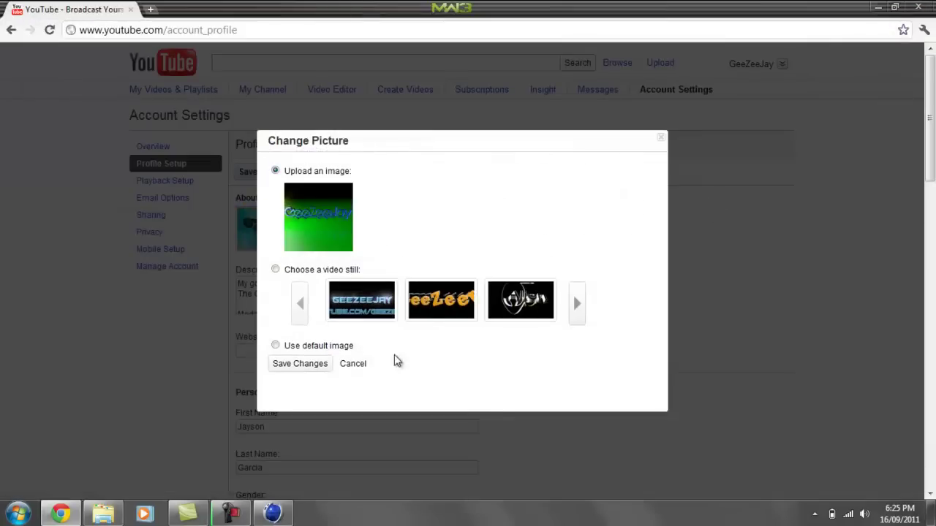
left_click(328, 366)
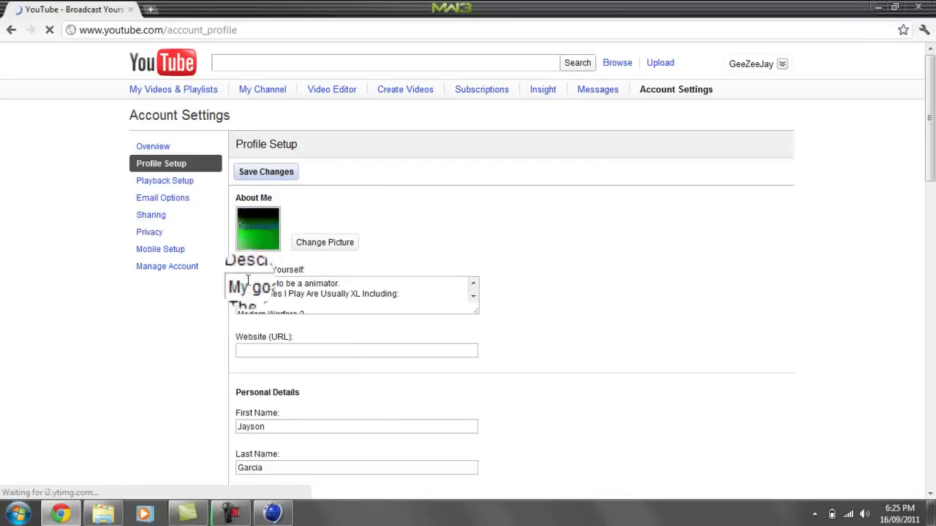
Check the new picture on the channel page, then return to Cinema 4D
left_click(751, 64)
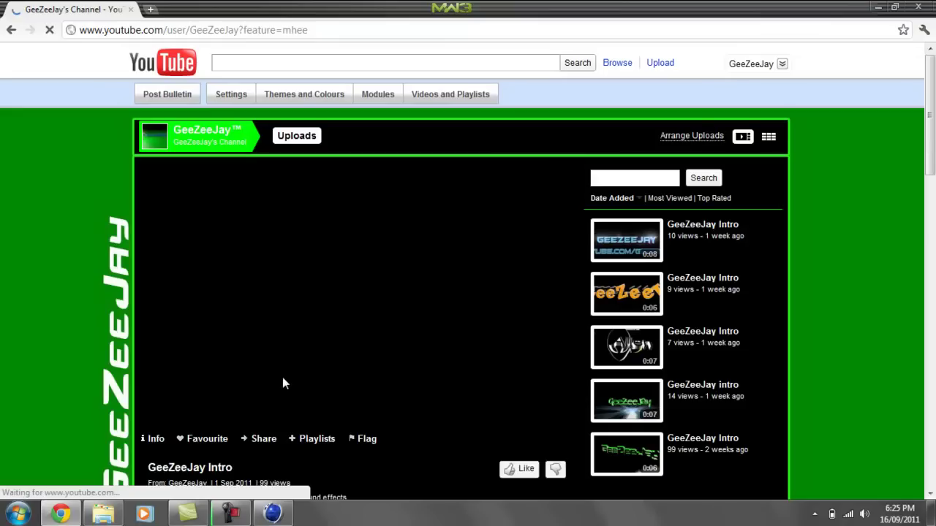
scroll(282, 377, "down", 2)
scroll(285, 377, "down", 2)
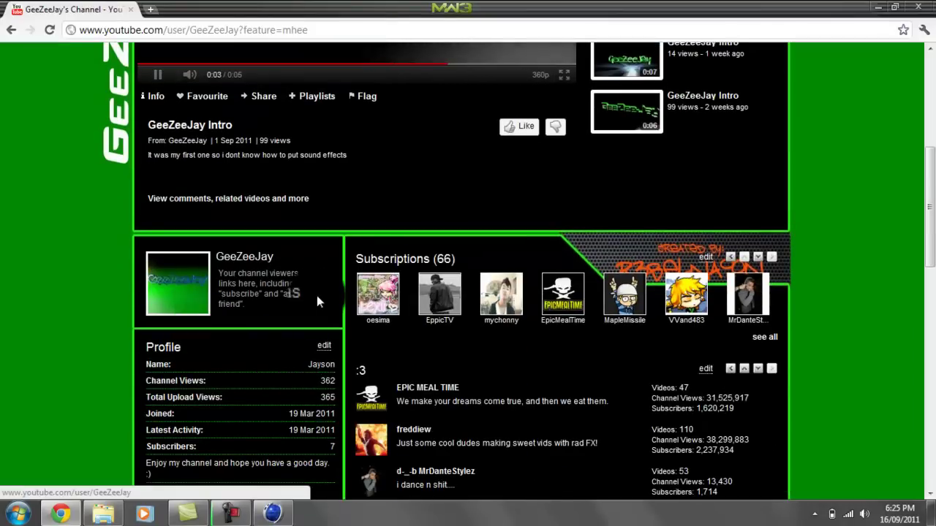
scroll(317, 297, "up", 3)
scroll(317, 296, "up", 2)
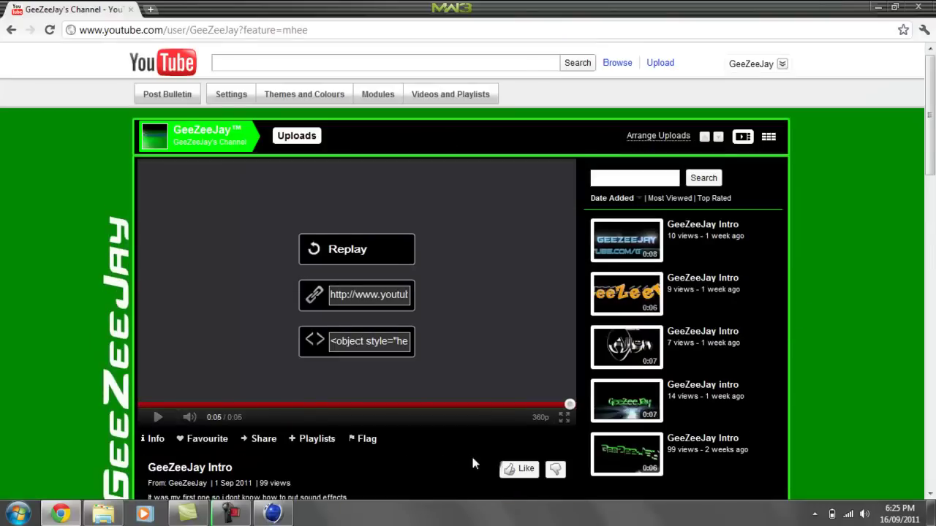
left_click(284, 513)
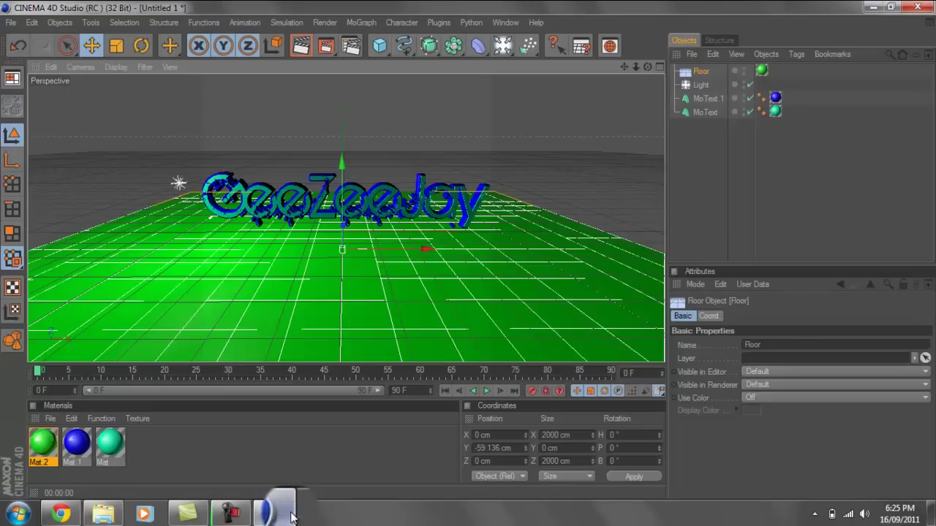